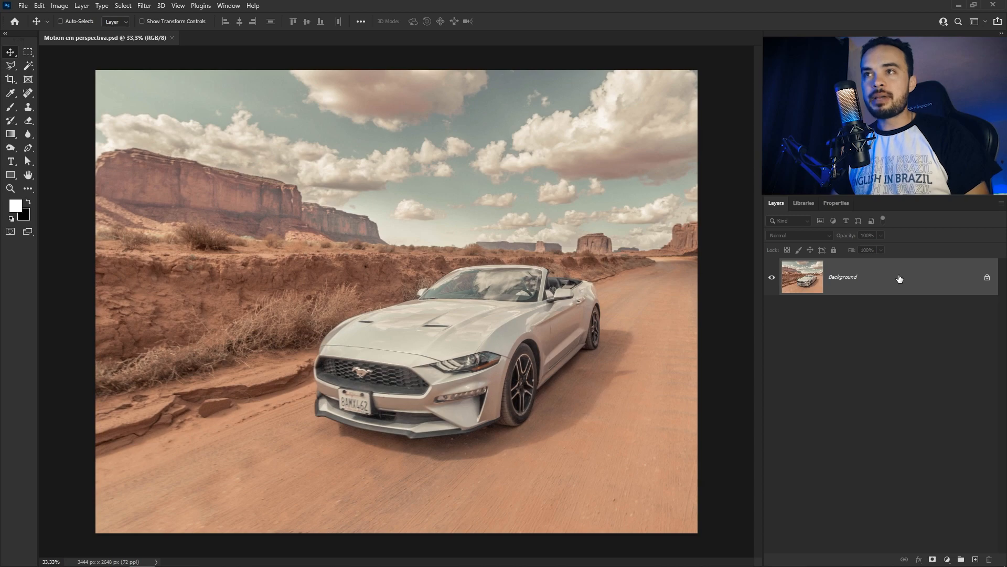
# Duplicate the Background layer and make the copy, Layer 1, the active layer
pyautogui.hotkey('ctrl', 'j')
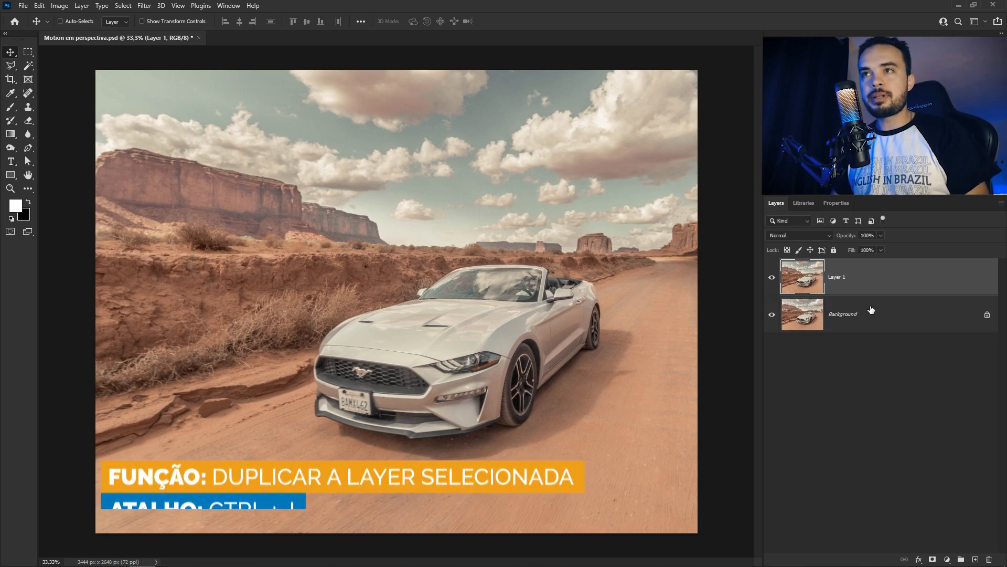
pyautogui.click(811, 322)
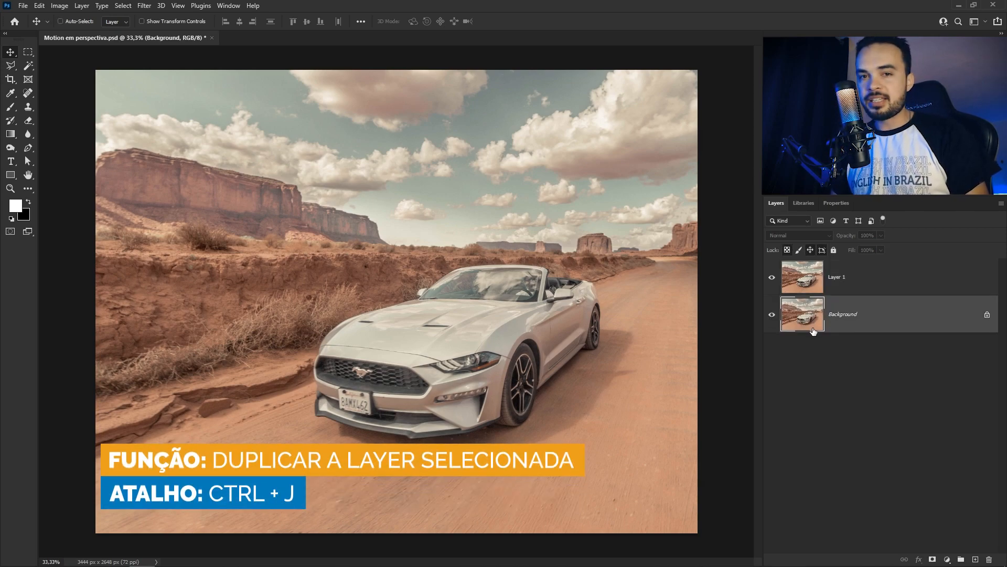
pyautogui.click(883, 281)
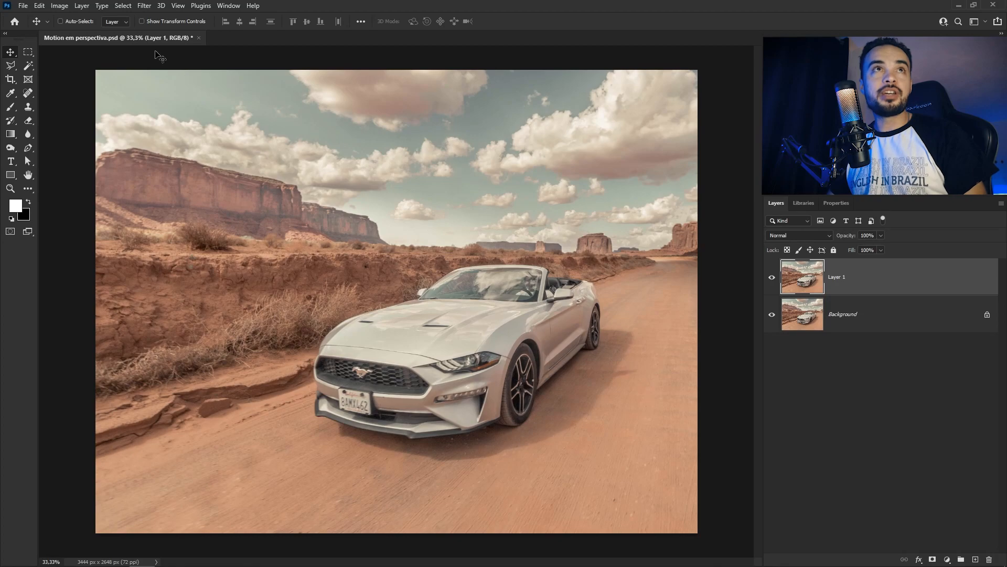
# Try a Motion Blur with a 0° angle on the whole of Layer 1 and undo it
pyautogui.click(144, 6)
pyautogui.moveTo(199, 141)
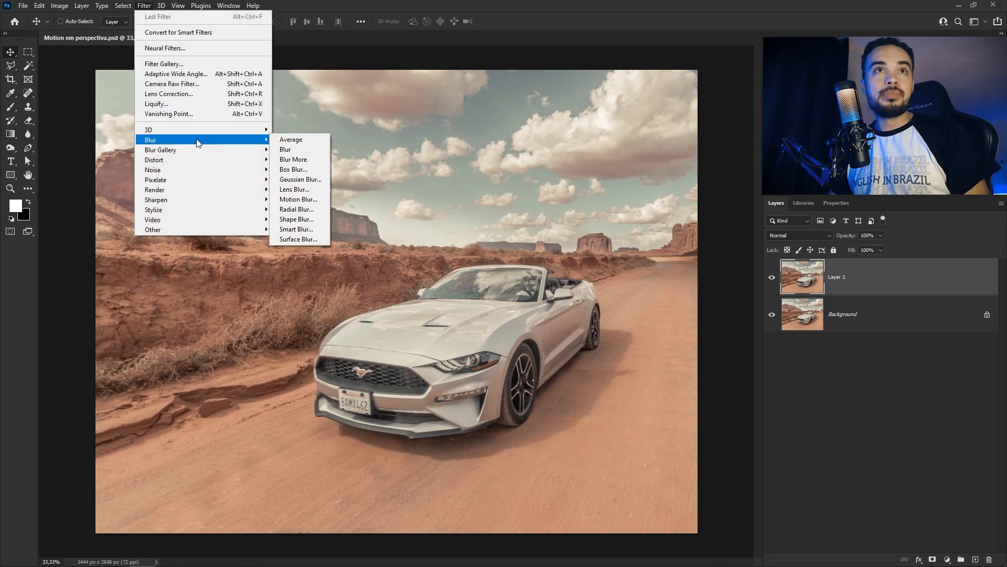
pyautogui.click(310, 198)
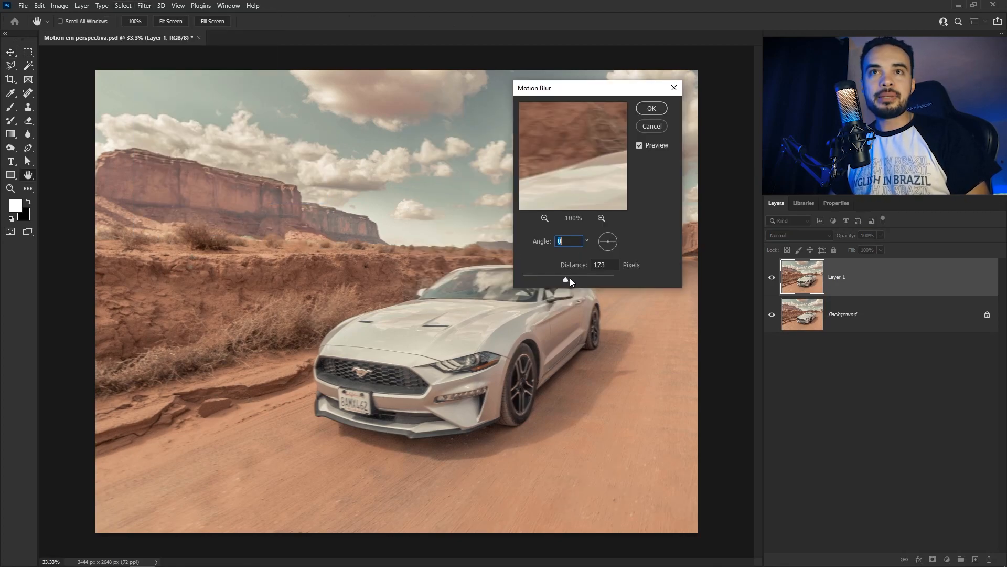
pyautogui.click(571, 278)
pyautogui.click(651, 109)
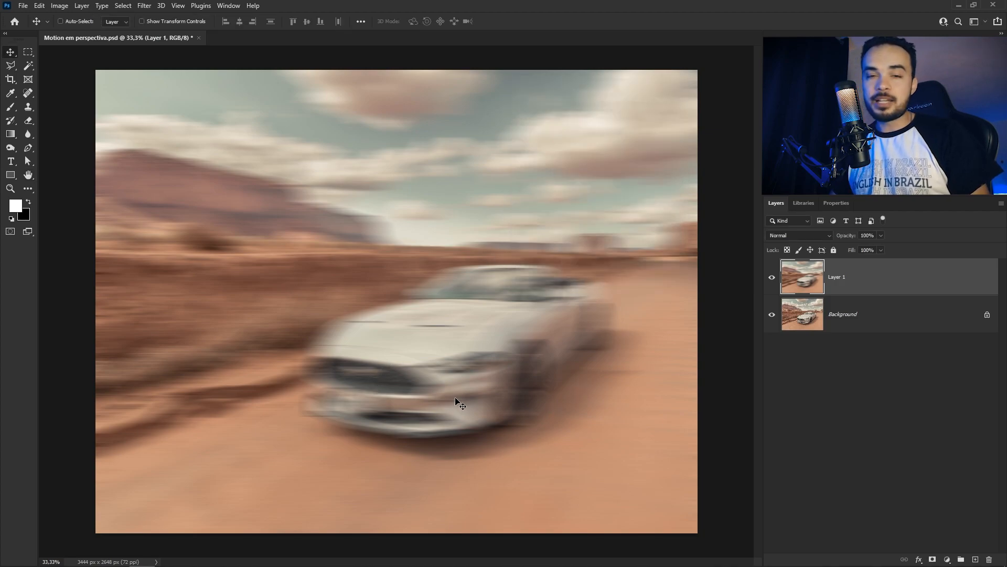
pyautogui.hotkey('ctrl', 'z')
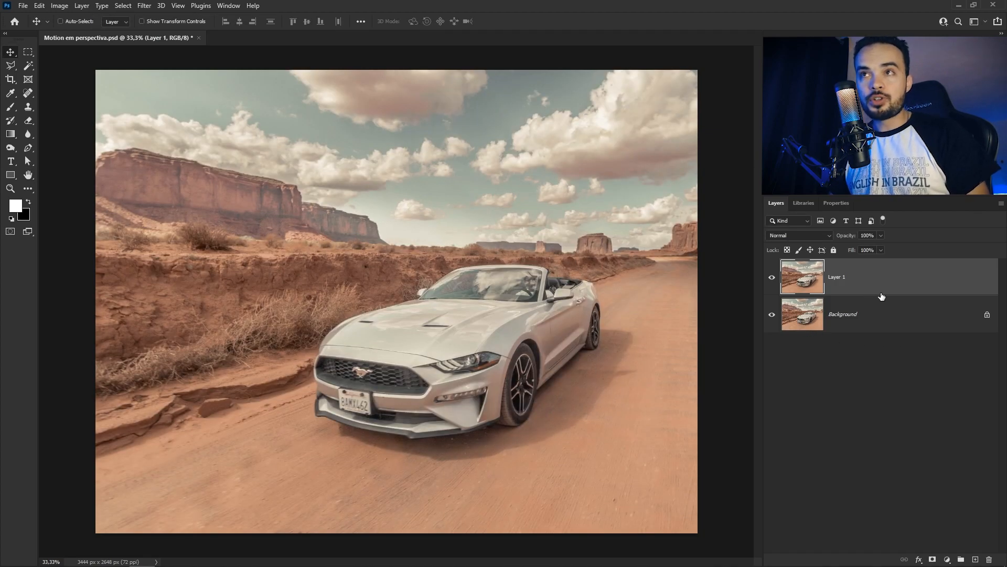
# Duplicate Layer 1 and rename the copy "Carro"
pyautogui.hotkey('ctrl', 'j')
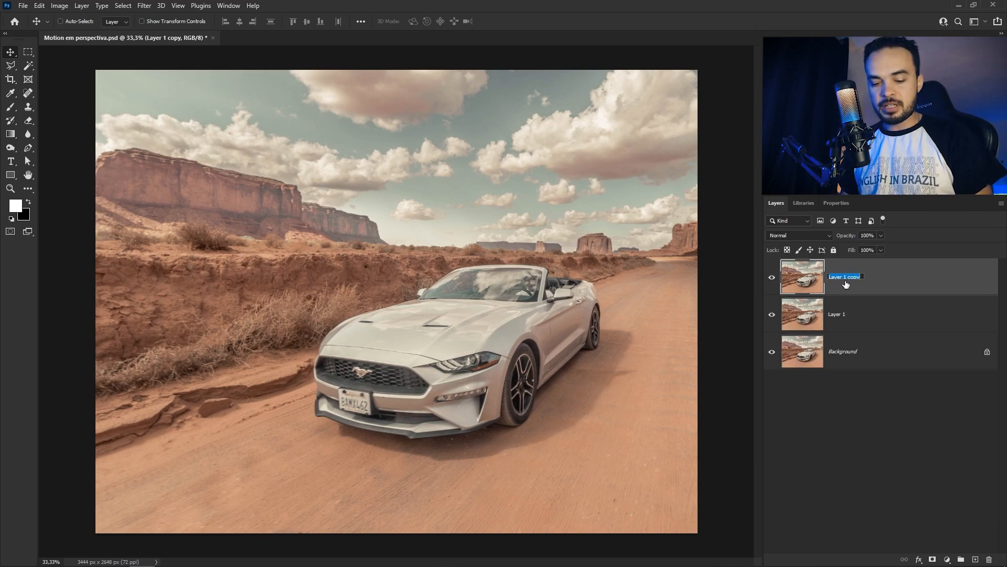
pyautogui.press('Return')
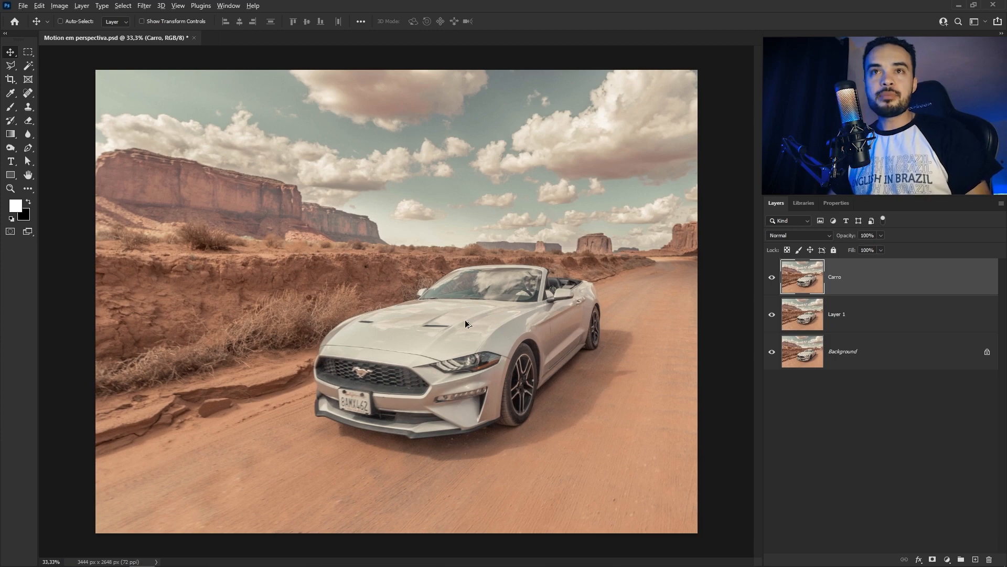
# Outline the car with the Pen tool as a selection and turn it into a layer mask on the Carro layer
pyautogui.scroll(3, 483, 347)
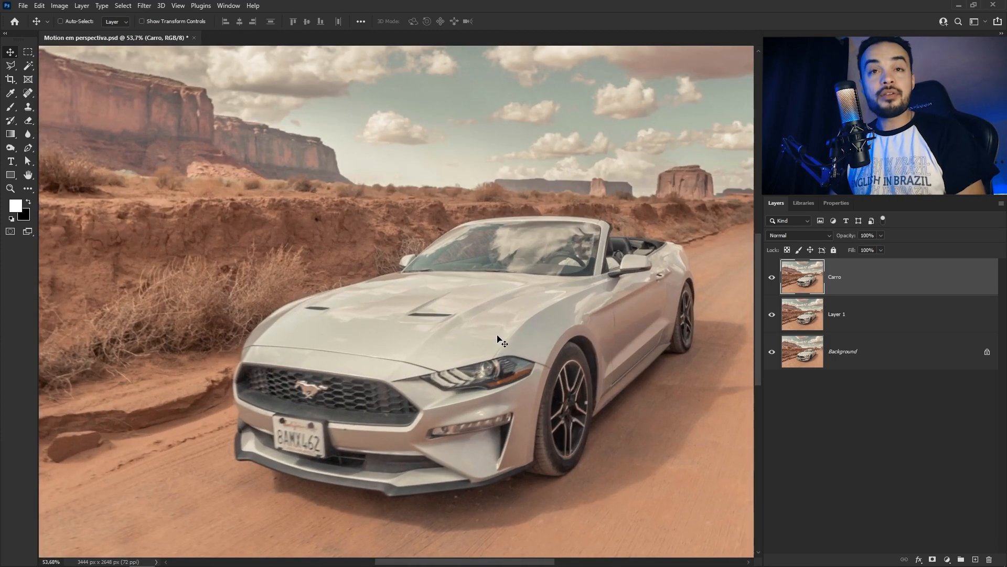
pyautogui.press('p')
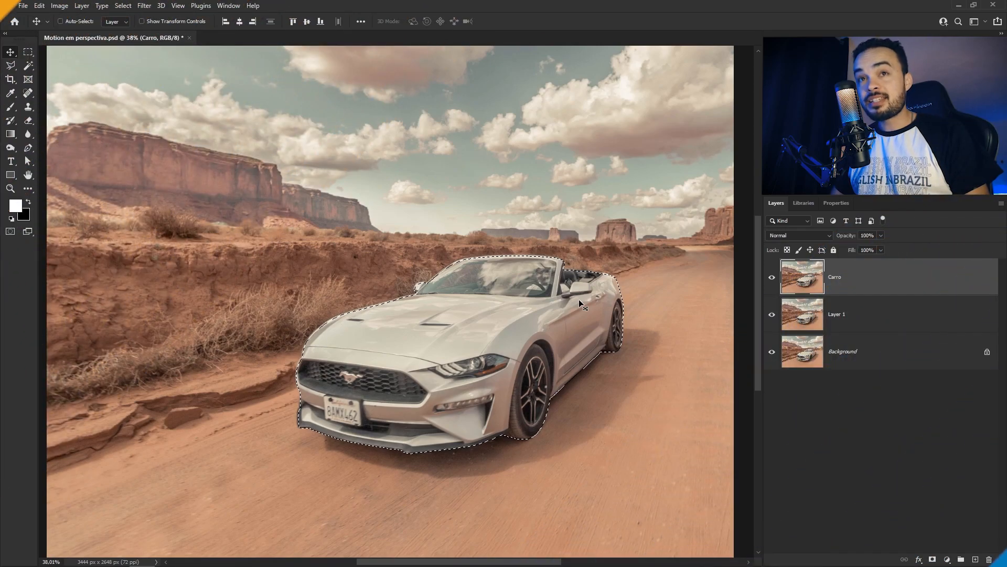
pyautogui.click(932, 560)
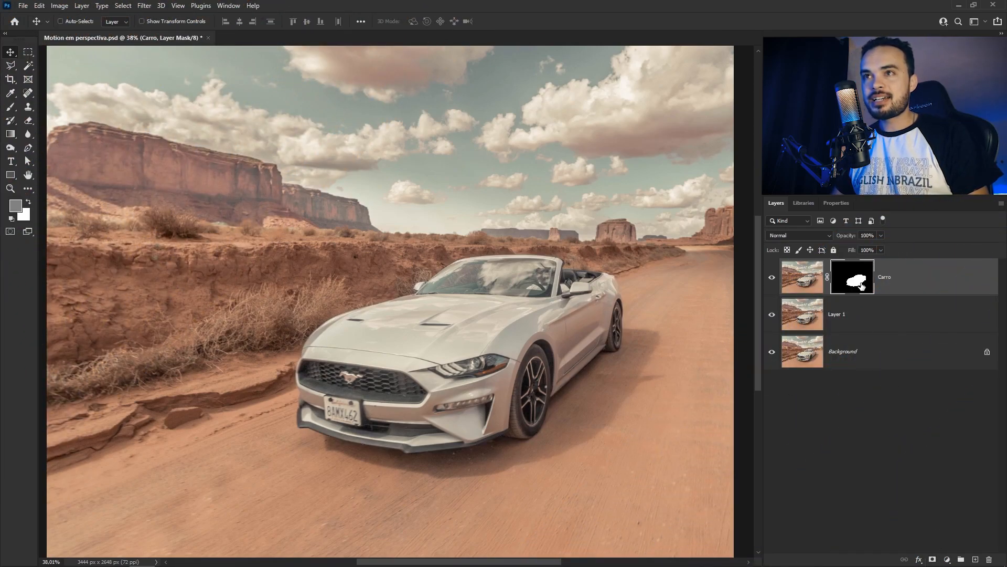
# Hide Layer 1 and Background to check the car cutout, and leave only Layer 1 visible
pyautogui.click(772, 314)
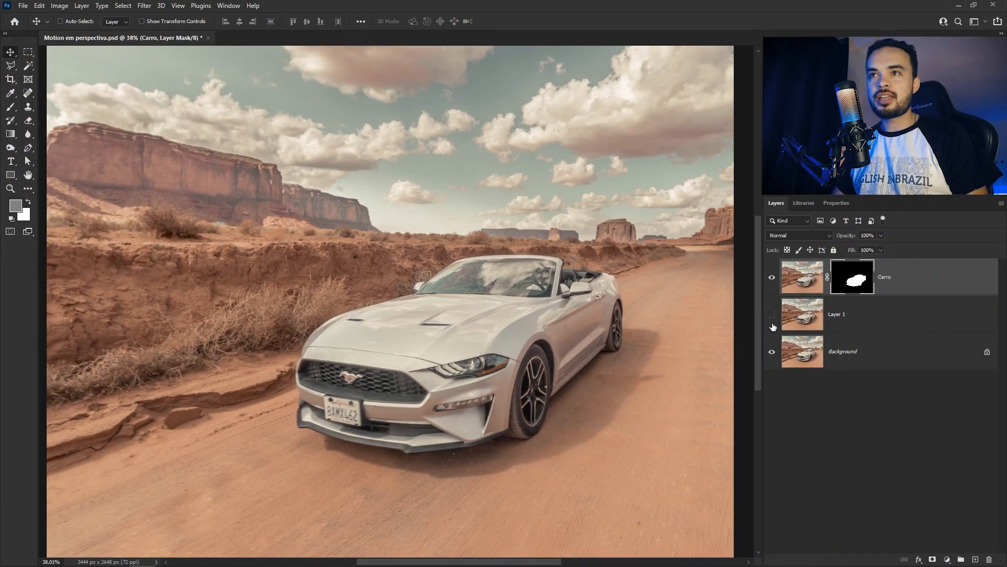
pyautogui.click(771, 352)
pyautogui.scroll(-2, 509, 325)
pyautogui.scroll(1, 509, 326)
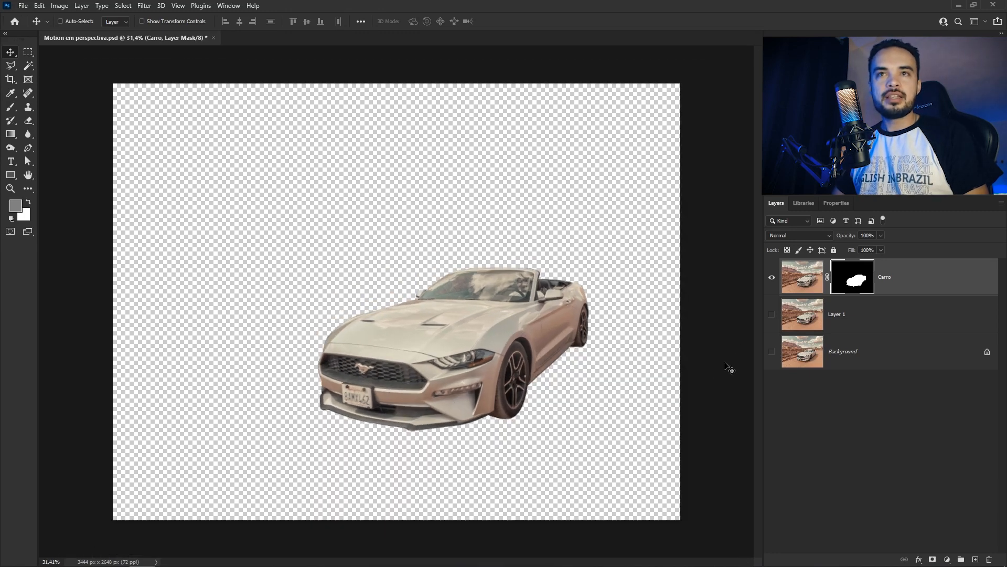
pyautogui.click(772, 314)
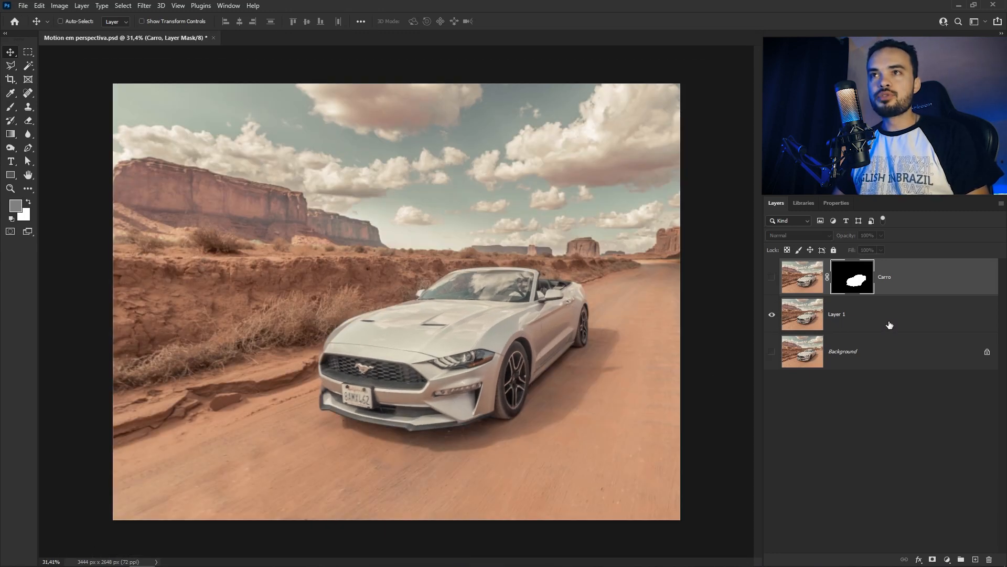
# Rename Layer 1 to "Fundo sem o carro"
pyautogui.click(890, 322)
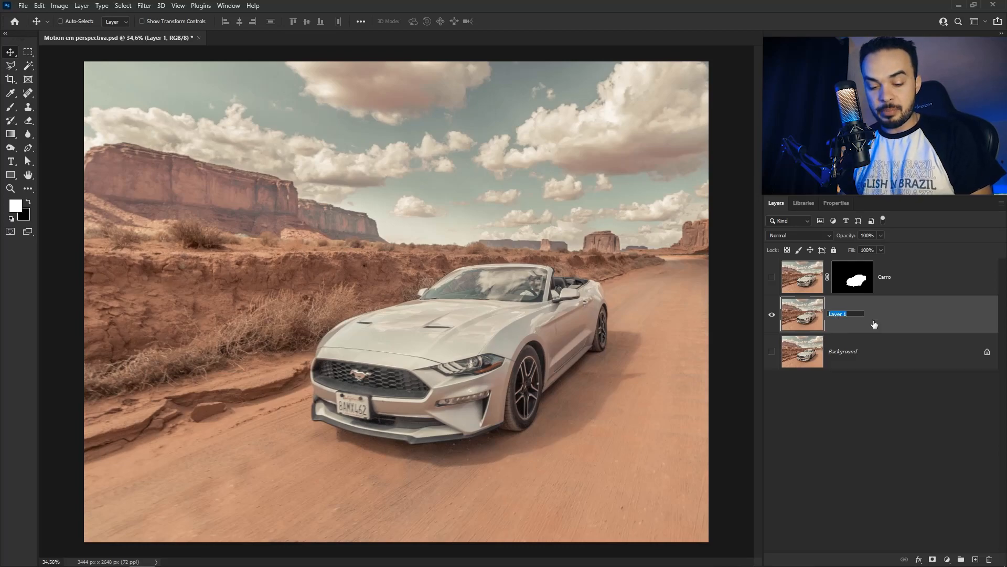
pyautogui.write('arro')
pyautogui.press('Return')
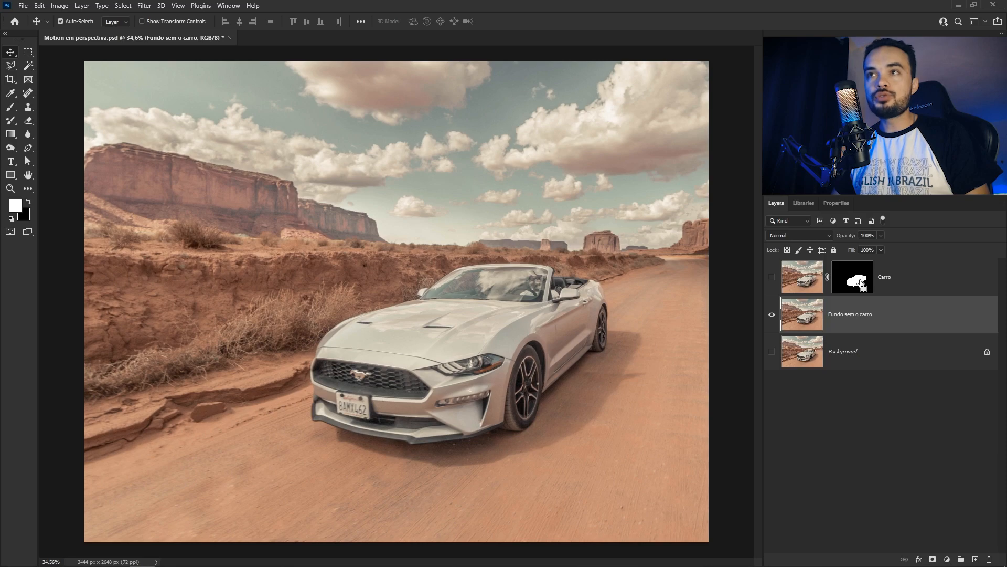
# Load the Carro layer mask as a selection and expand it by 30 pixels
pyautogui.keyDown('ctrl'); pyautogui.click(842, 283); pyautogui.keyUp('ctrl')
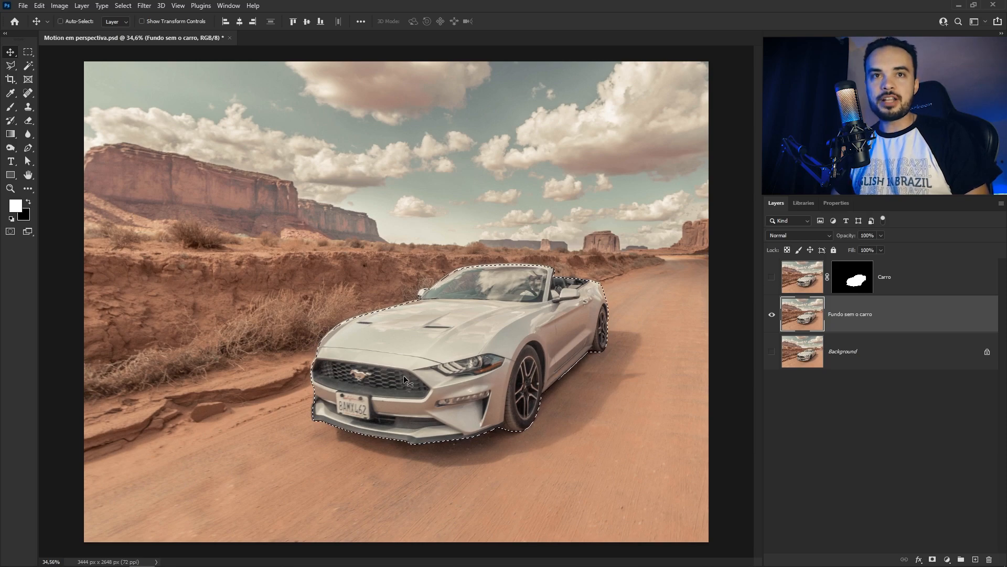
pyautogui.click(123, 5)
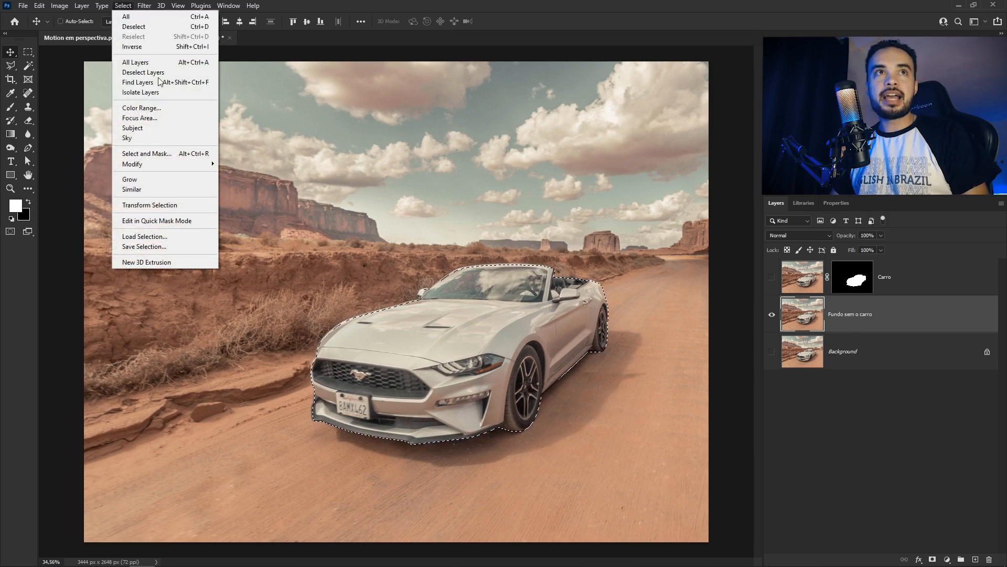
pyautogui.moveTo(202, 164)
pyautogui.click(252, 184)
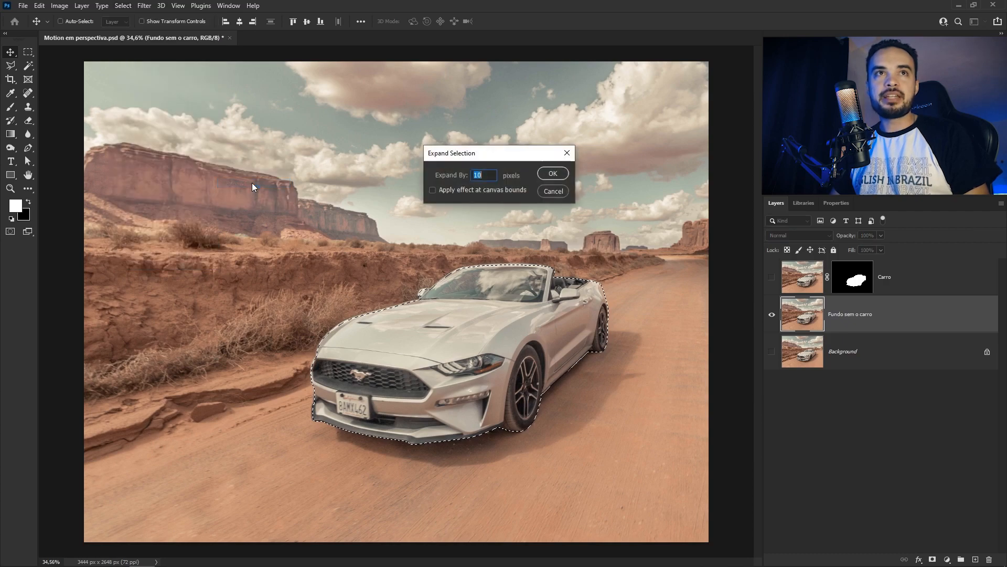
pyautogui.write('30')
pyautogui.press('Return')
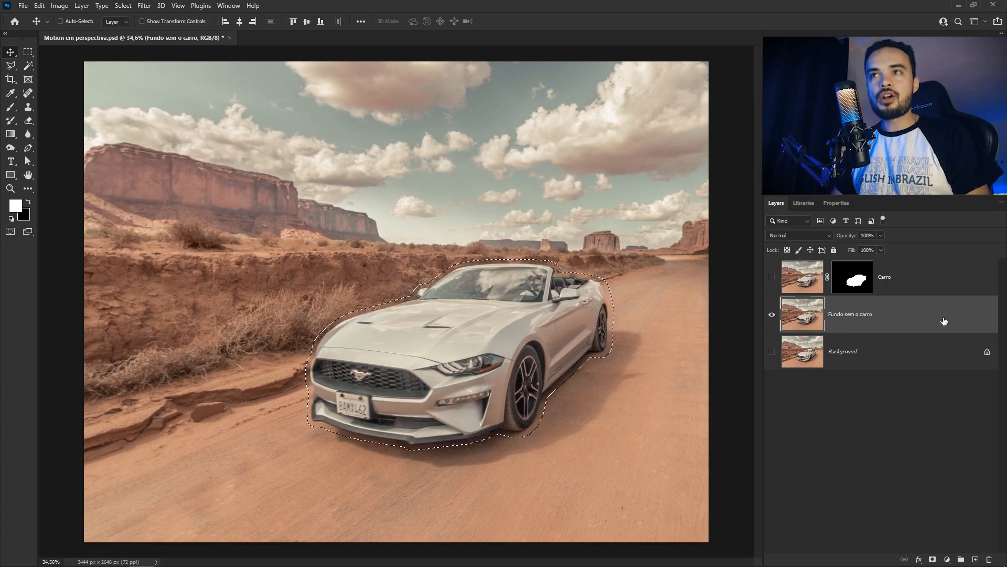
# Open Content-Aware Fill for the selected car on the Fundo sem o carro layer and enlarge the fill preview
pyautogui.click(39, 6)
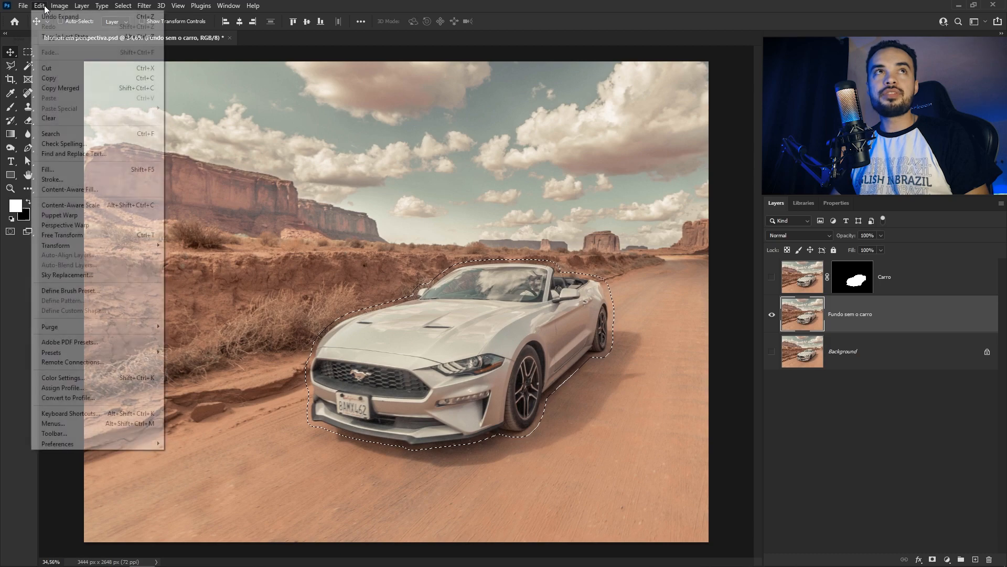
pyautogui.click(118, 189)
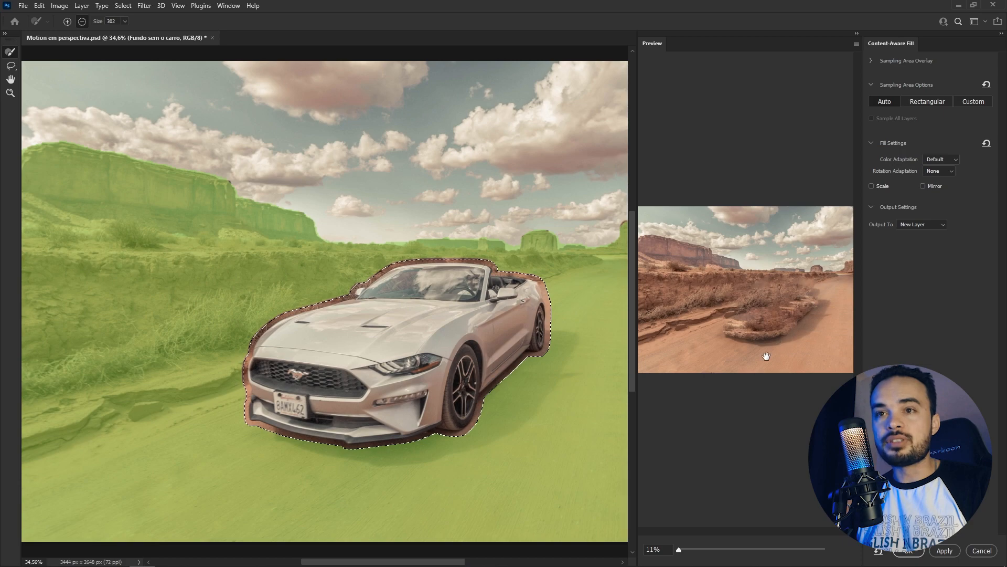
pyautogui.moveTo(631, 327); pyautogui.dragTo(512, 326)
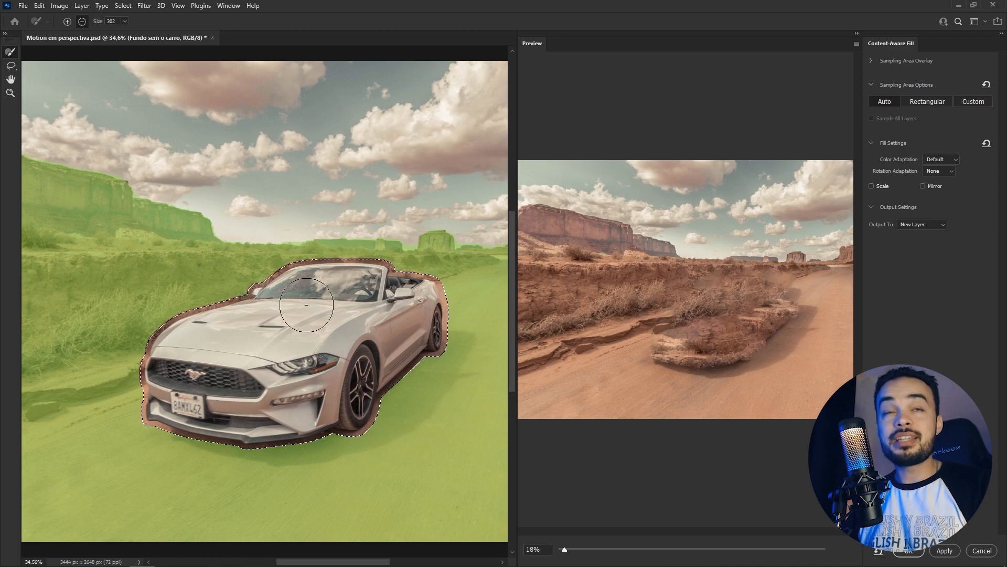
pyautogui.scroll(-2, 325, 282)
pyautogui.scroll(-1, 325, 282)
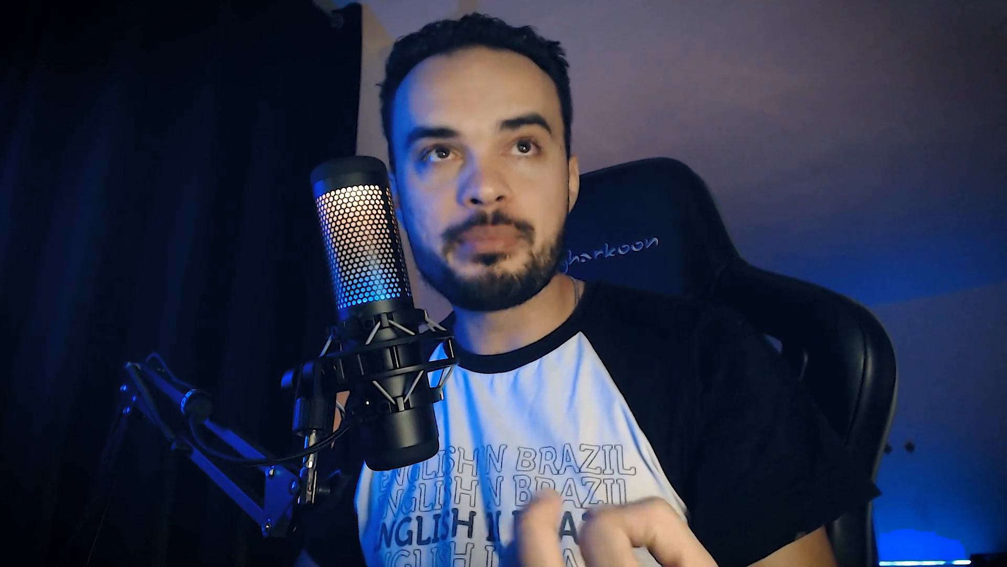
# Exclude the cliffs, horizon, outer roadside embankment and car shadow from the sampling area, and apply the fill to a new layer, clearing the selection
pyautogui.moveTo(231, 252)
pyautogui.mouseDown()
pyautogui.moveTo(157, 247)
pyautogui.moveTo(42, 199)
pyautogui.moveTo(0, 242)
pyautogui.moveTo(103, 237)
pyautogui.mouseUp()
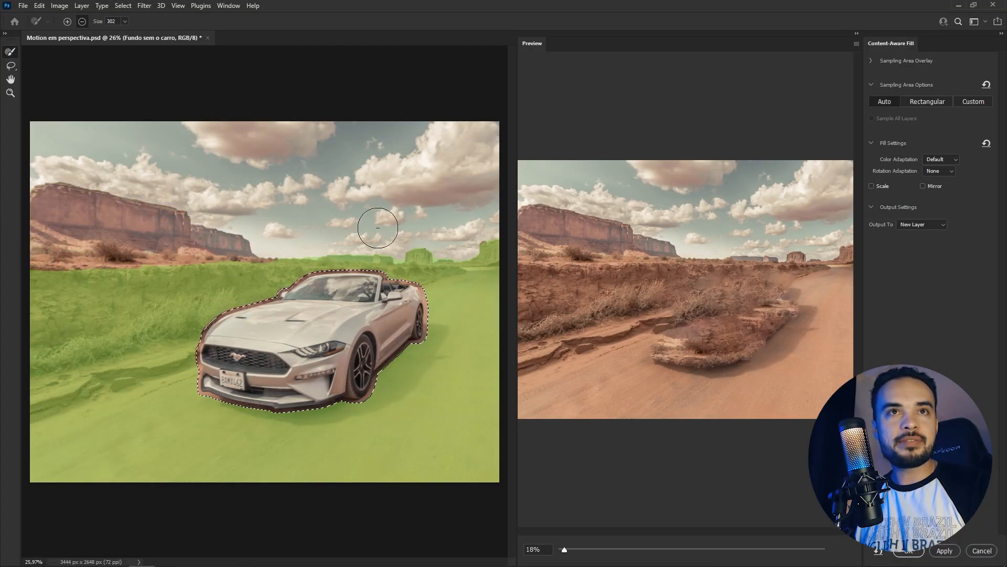
pyautogui.moveTo(388, 237)
pyautogui.mouseDown()
pyautogui.moveTo(502, 259)
pyautogui.moveTo(480, 247)
pyautogui.moveTo(453, 248)
pyautogui.mouseUp()
pyautogui.moveTo(314, 254)
pyautogui.mouseDown()
pyautogui.moveTo(210, 251)
pyautogui.moveTo(121, 265)
pyautogui.moveTo(30, 257)
pyautogui.mouseUp()
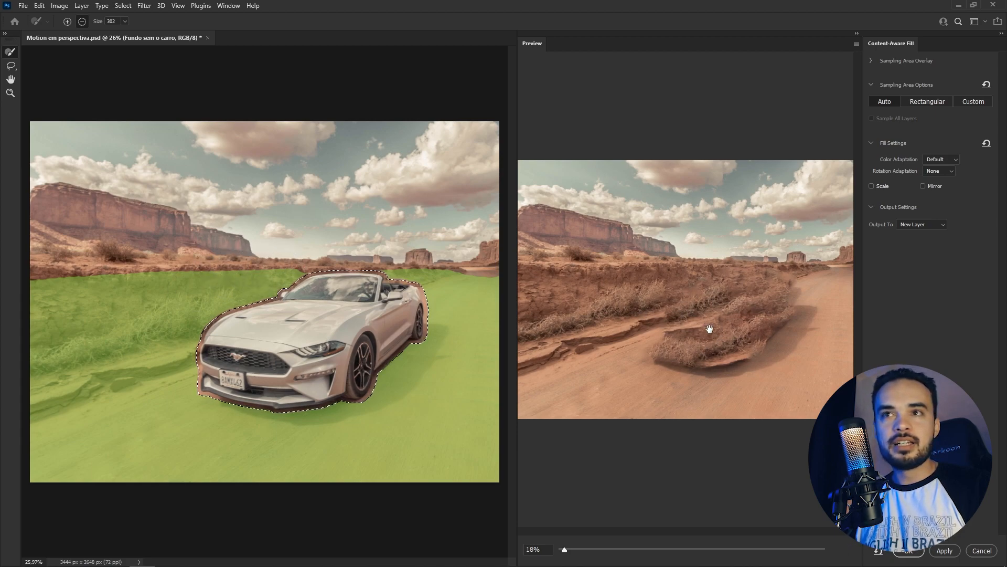
pyautogui.moveTo(166, 328)
pyautogui.mouseDown()
pyautogui.moveTo(216, 344)
pyautogui.moveTo(6, 402)
pyautogui.moveTo(75, 381)
pyautogui.moveTo(89, 345)
pyautogui.moveTo(155, 287)
pyautogui.moveTo(149, 265)
pyautogui.mouseUp()
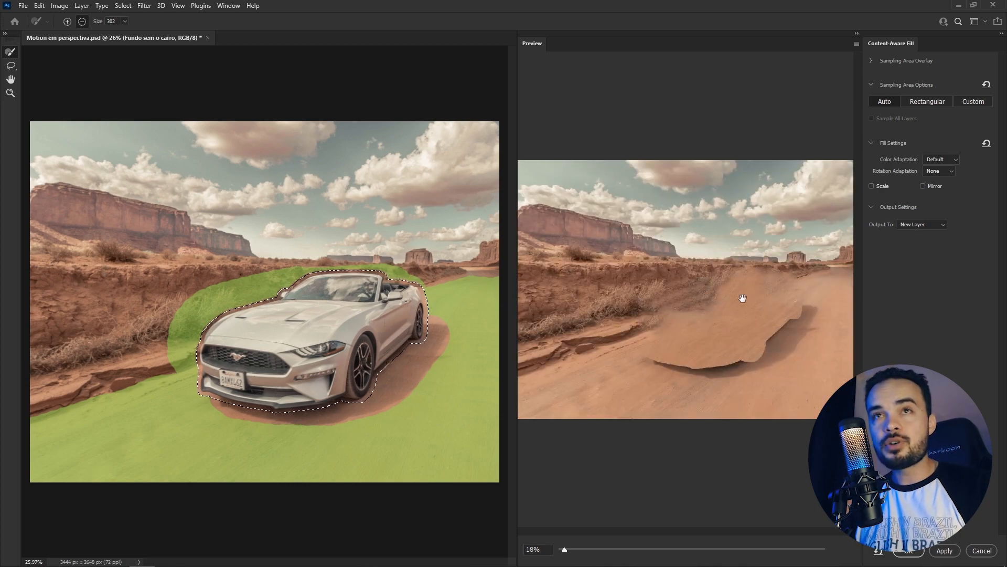
pyautogui.press('Return')
pyautogui.hotkey('ctrl', 'd')
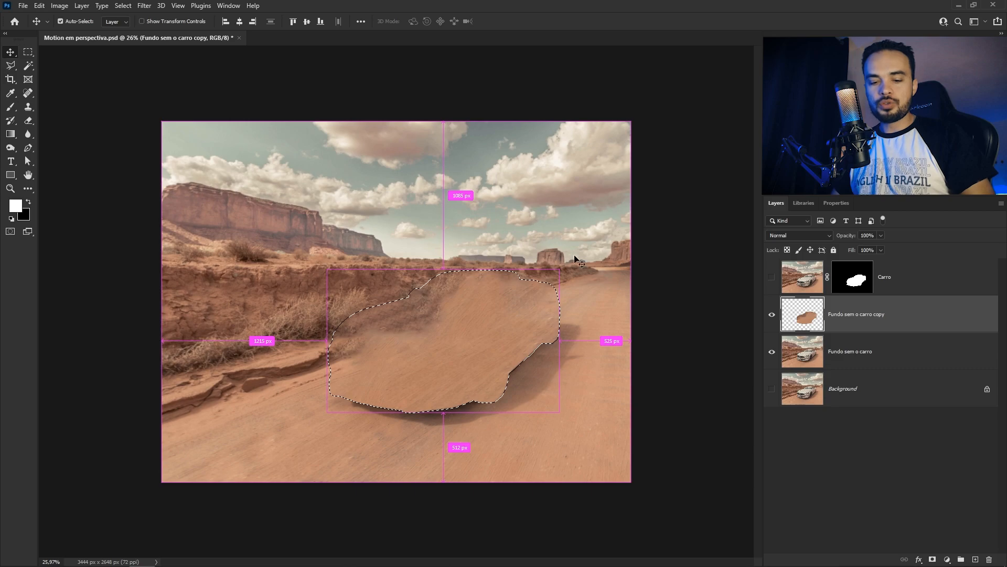
# Compare the image with and without the new fill layer over the car
pyautogui.click(771, 314)
pyautogui.click(772, 315)
pyautogui.click(772, 314)
pyautogui.click(772, 314)
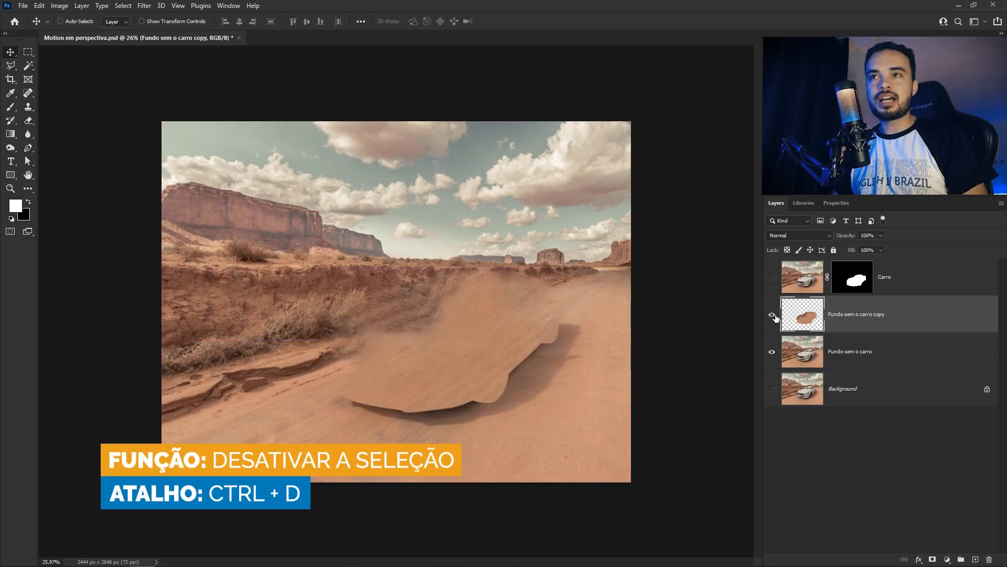
# Merge the fill layer with the Fundo sem o carro layer and name the result "Fundo sem o carro"
pyautogui.keyDown('ctrl'); pyautogui.click(891, 361); pyautogui.keyUp('ctrl')
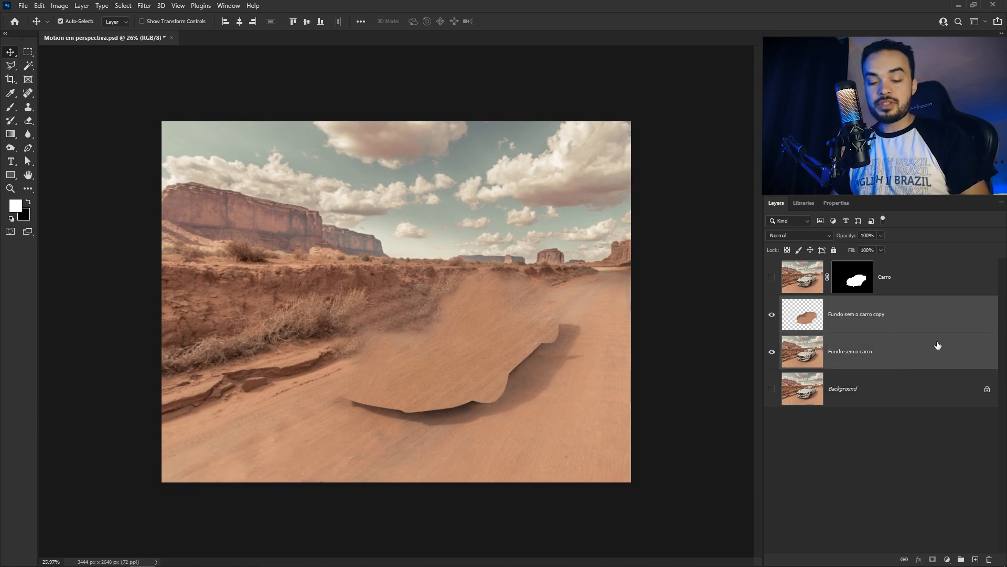
pyautogui.hotkey('ctrl', 'e')
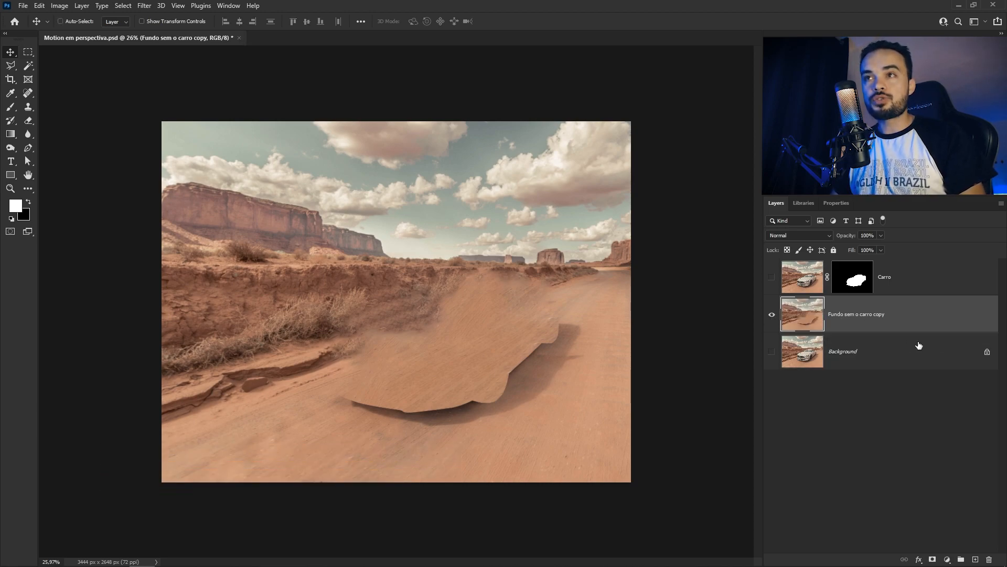
pyautogui.doubleClick(875, 315)
pyautogui.click(884, 315)
# Make the Carro and Background layers visible again and select the Background layer
pyautogui.click(772, 278)
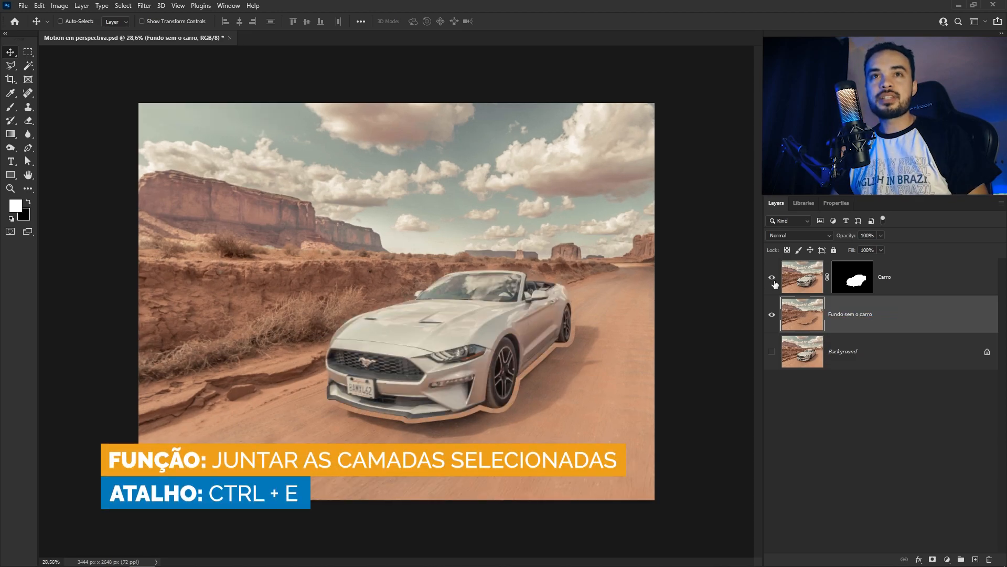
pyautogui.click(772, 278)
pyautogui.click(772, 278)
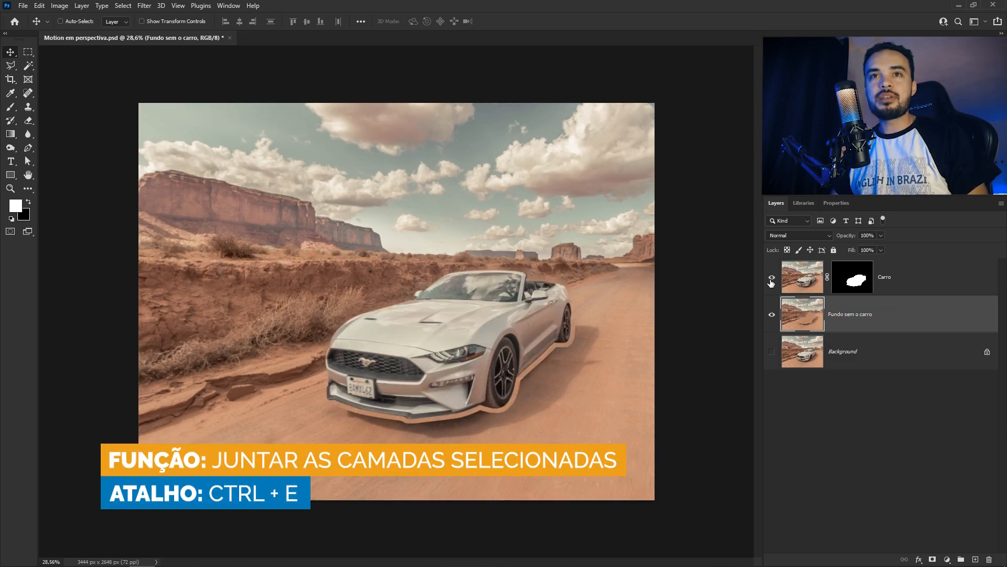
pyautogui.click(910, 355)
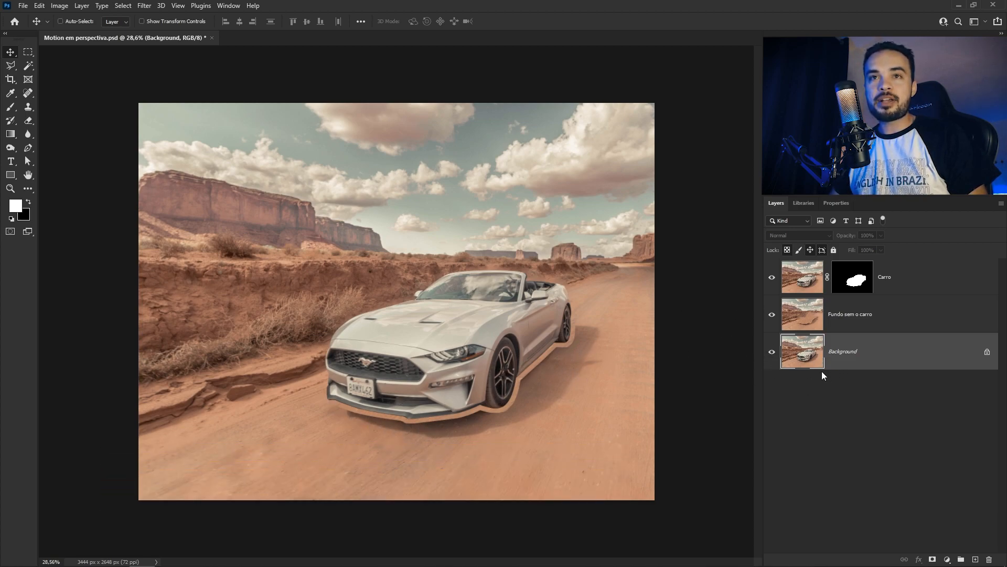
# Duplicate the Background layer, place the copy between Carro and Fundo sem o carro, and add an all-black layer mask to it
pyautogui.scroll(3, 534, 431)
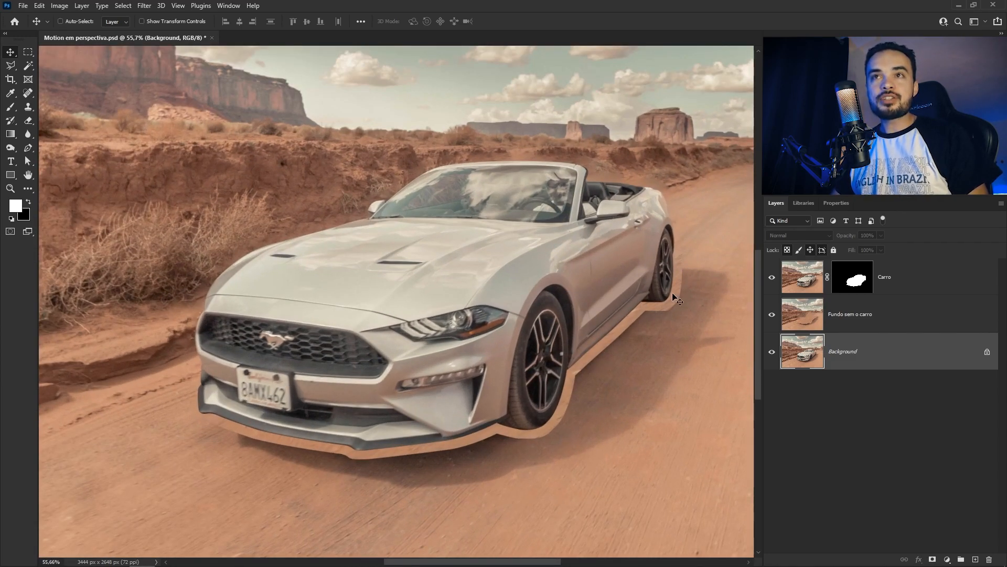
pyautogui.hotkey('ctrl', '0')
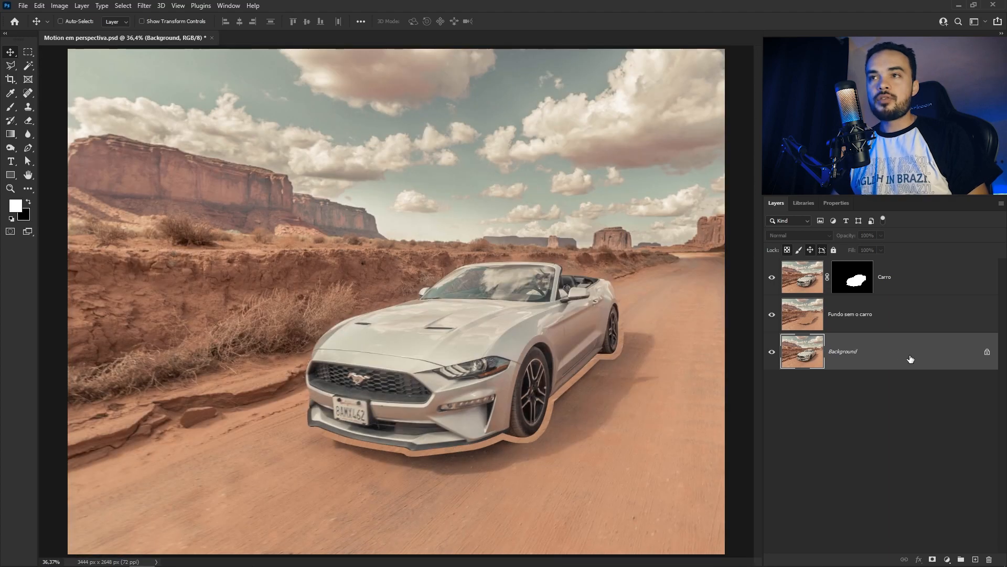
pyautogui.hotkey('ctrl', 'j')
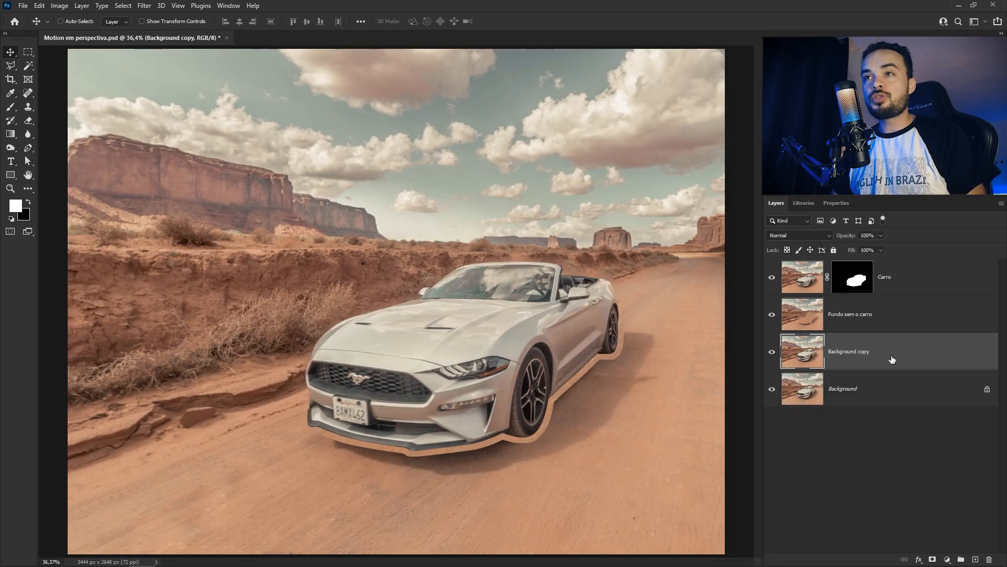
pyautogui.moveTo(893, 359); pyautogui.dragTo(894, 313)
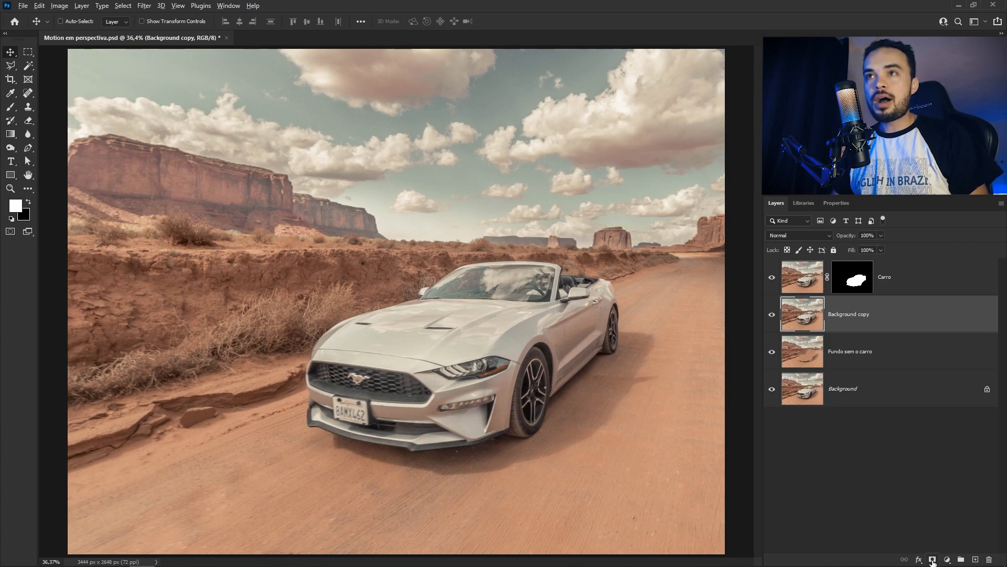
pyautogui.keyDown('alt'); pyautogui.click(933, 559); pyautogui.keyUp('alt')
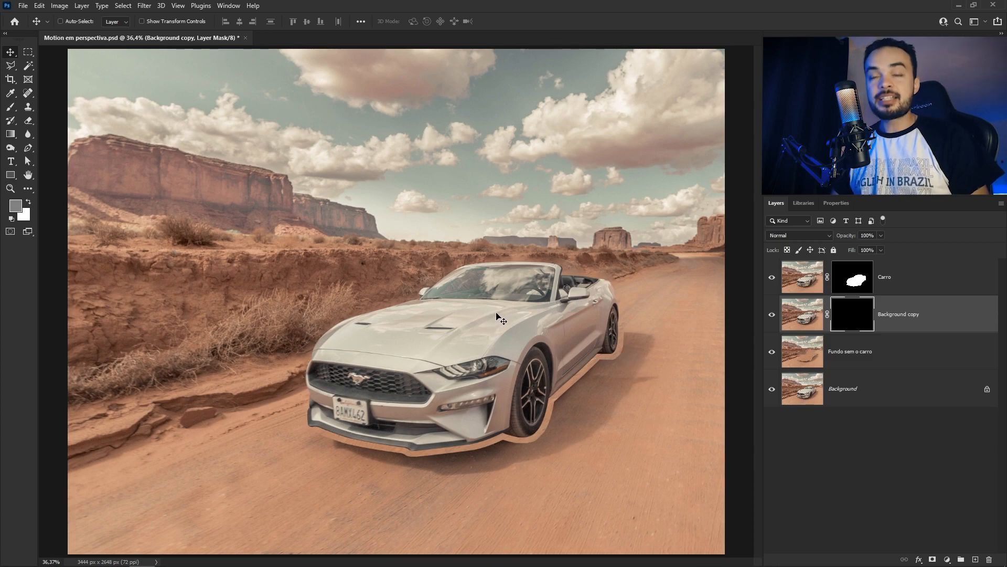
# Paint white on the Background copy mask along the car's lower edge, from rear wheel to front bumper, to restore the ground shadow
pyautogui.press('b')
pyautogui.moveTo(476, 345); pyautogui.dragTo(448, 344)
pyautogui.press('x')
pyautogui.scroll(3, 595, 371)
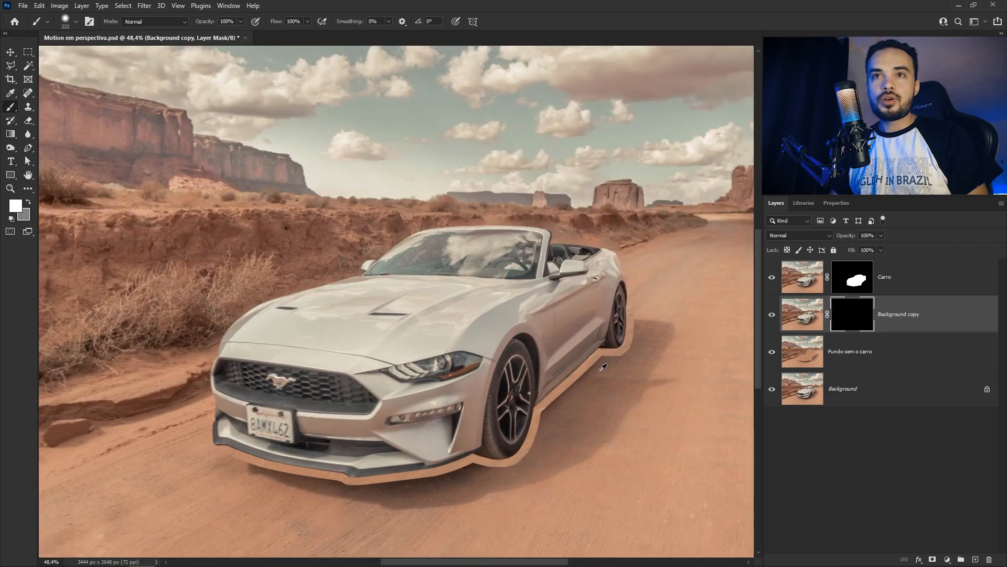
pyautogui.scroll(3, 622, 374)
pyautogui.moveTo(610, 343); pyautogui.dragTo(594, 344)
pyautogui.moveTo(631, 334)
pyautogui.mouseDown()
pyautogui.moveTo(628, 321)
pyautogui.moveTo(588, 348)
pyautogui.moveTo(543, 393)
pyautogui.moveTo(507, 453)
pyautogui.moveTo(465, 482)
pyautogui.moveTo(362, 497)
pyautogui.moveTo(139, 478)
pyautogui.moveTo(125, 452)
pyautogui.moveTo(121, 462)
pyautogui.mouseUp()
pyautogui.hotkey('ctrl', '0')
pyautogui.press('v')
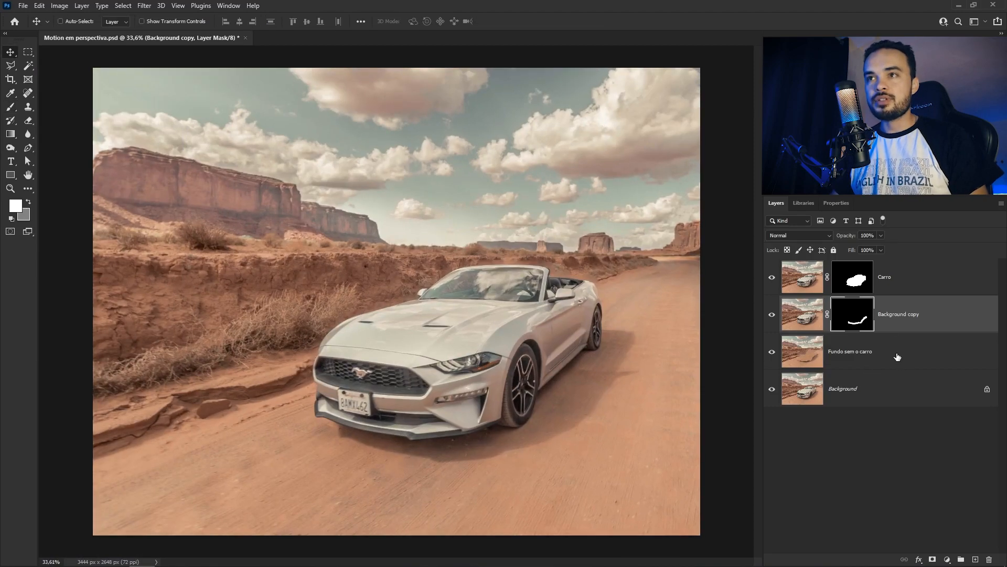
# Select the Fundo sem o carro layer and compare it in isolation with the masked Background copy
pyautogui.click(902, 357)
pyautogui.hotkey('ctrl', 'e')
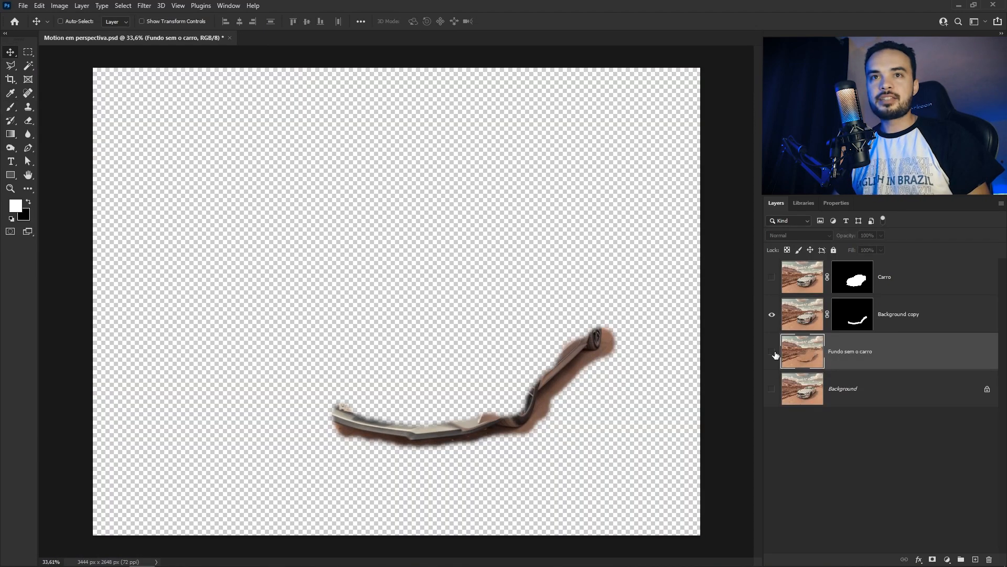
pyautogui.click(772, 351)
pyautogui.click(771, 315)
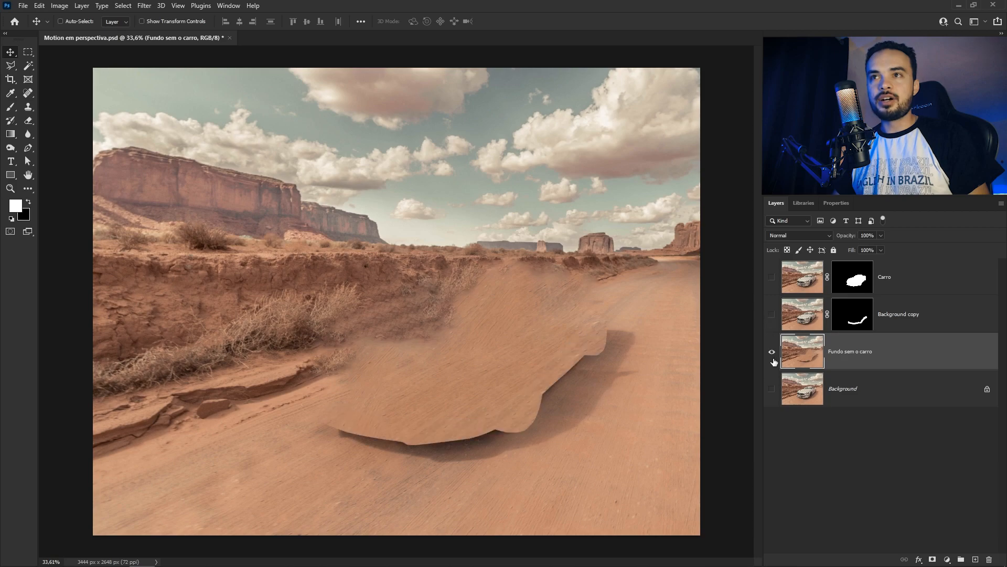
pyautogui.click(772, 351)
pyautogui.click(772, 314)
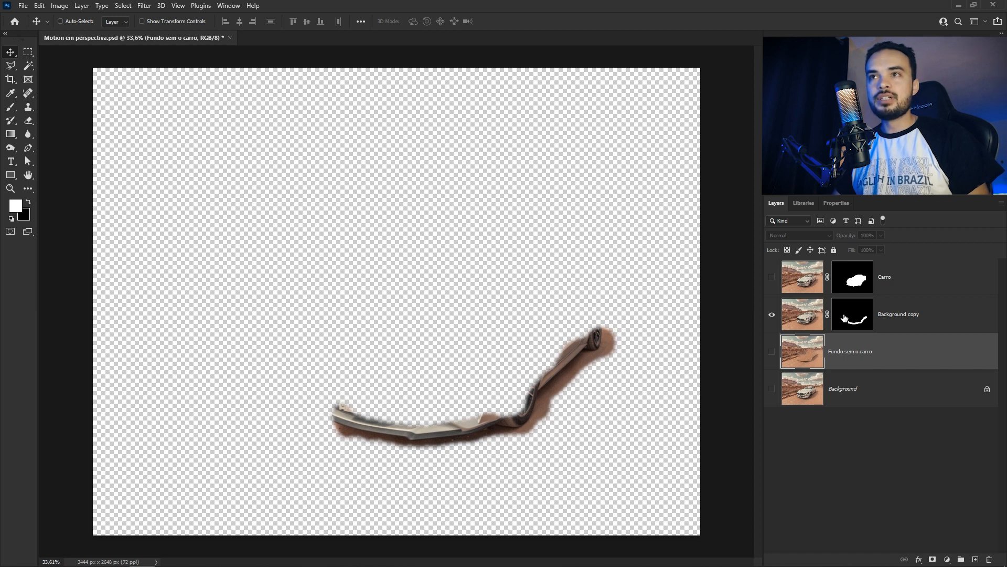
# Copy the car-shaped area of Fundo sem o carro to a new layer using the Carro mask, and place it above the visible Background copy
pyautogui.keyDown('ctrl'); pyautogui.click(857, 286); pyautogui.keyUp('ctrl')
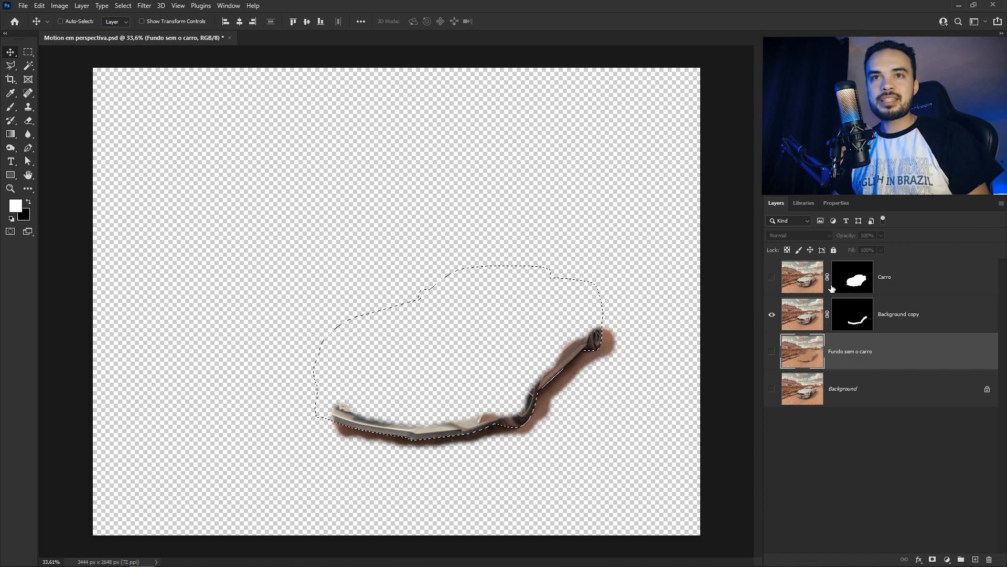
pyautogui.click(772, 314)
pyautogui.click(772, 352)
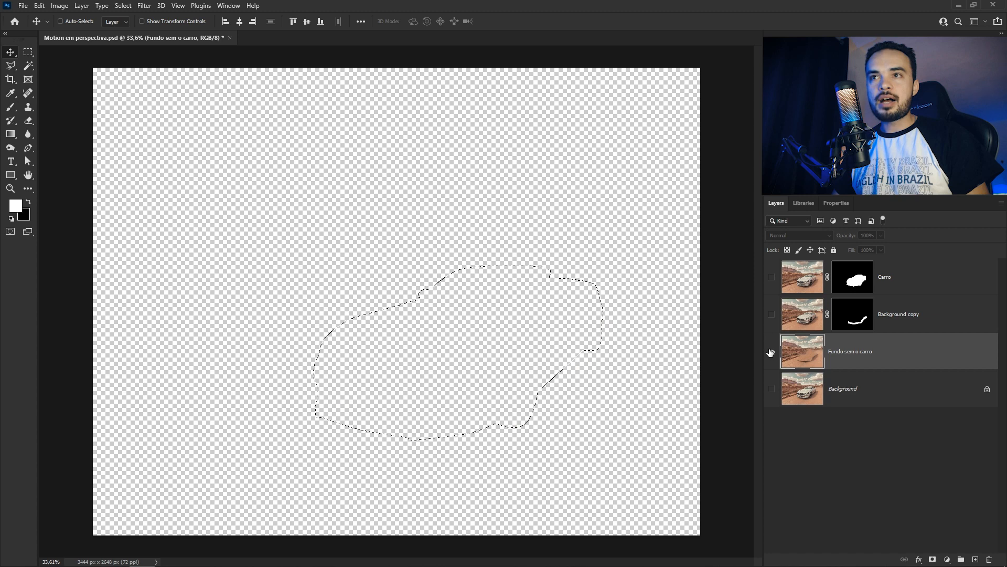
pyautogui.hotkey('ctrl', 'j')
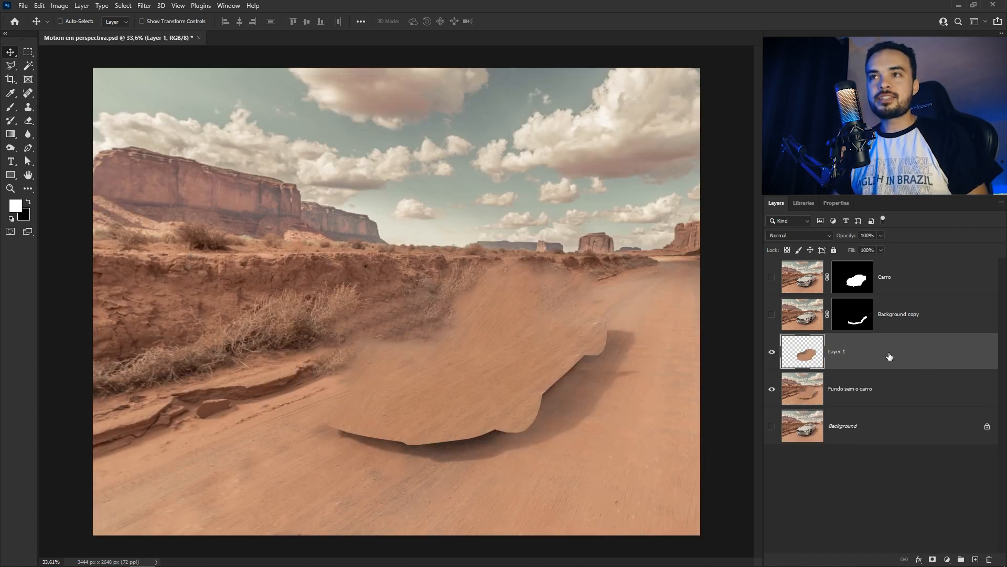
pyautogui.moveTo(886, 355); pyautogui.dragTo(890, 305)
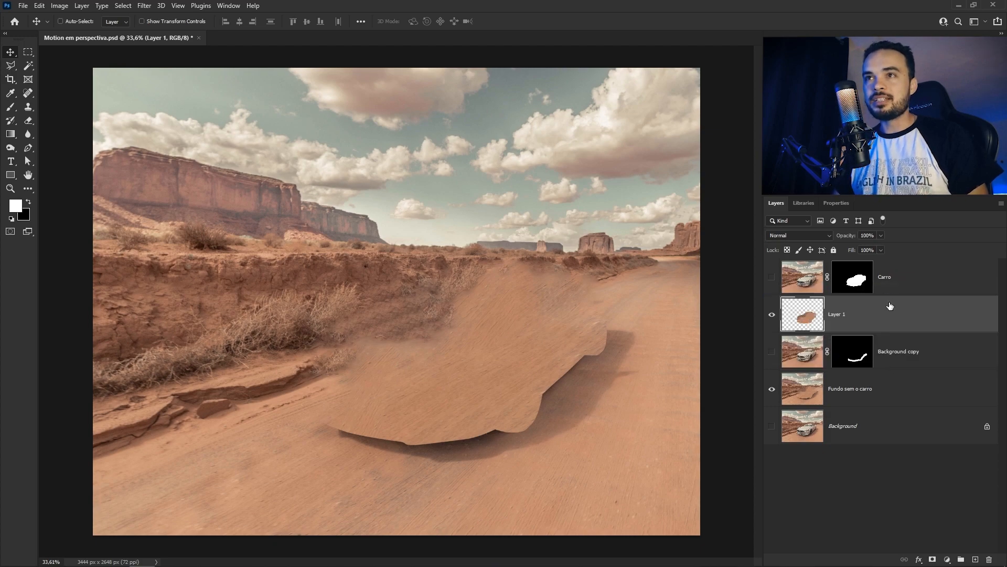
pyautogui.click(772, 351)
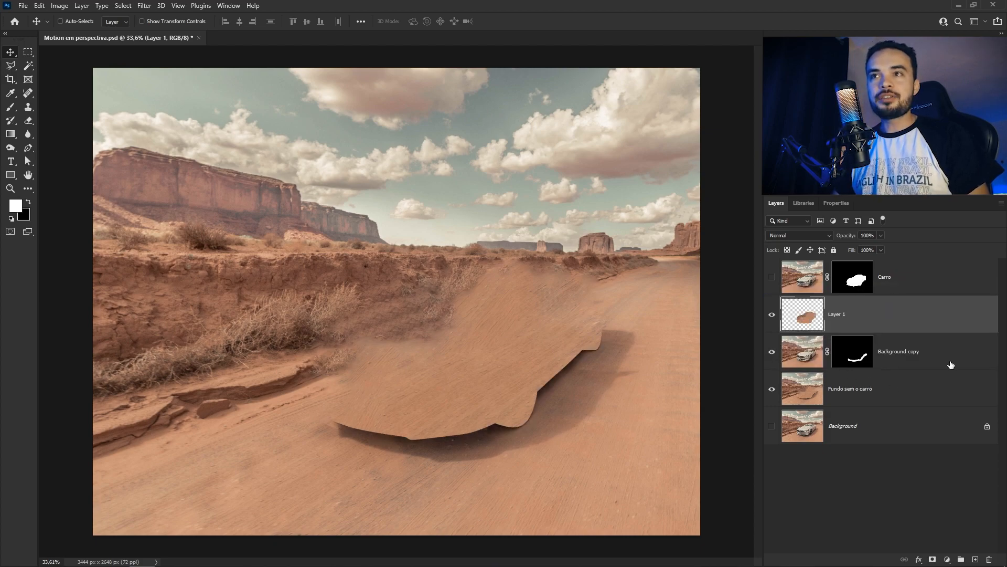
# Compare the image with and without Layer 1, Background copy and Carro, ending with only Carro hidden above the background layers
pyautogui.click(772, 314)
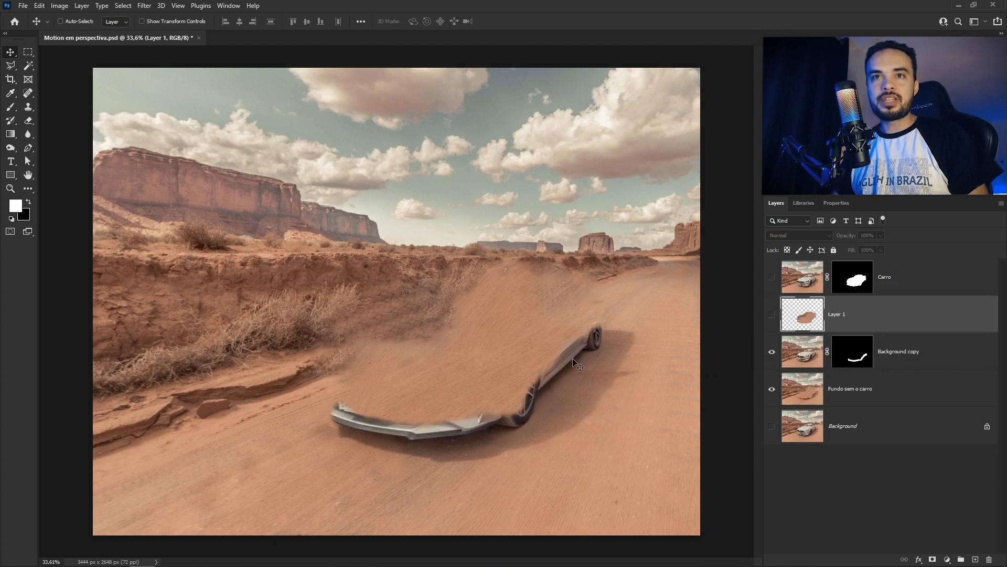
pyautogui.click(771, 314)
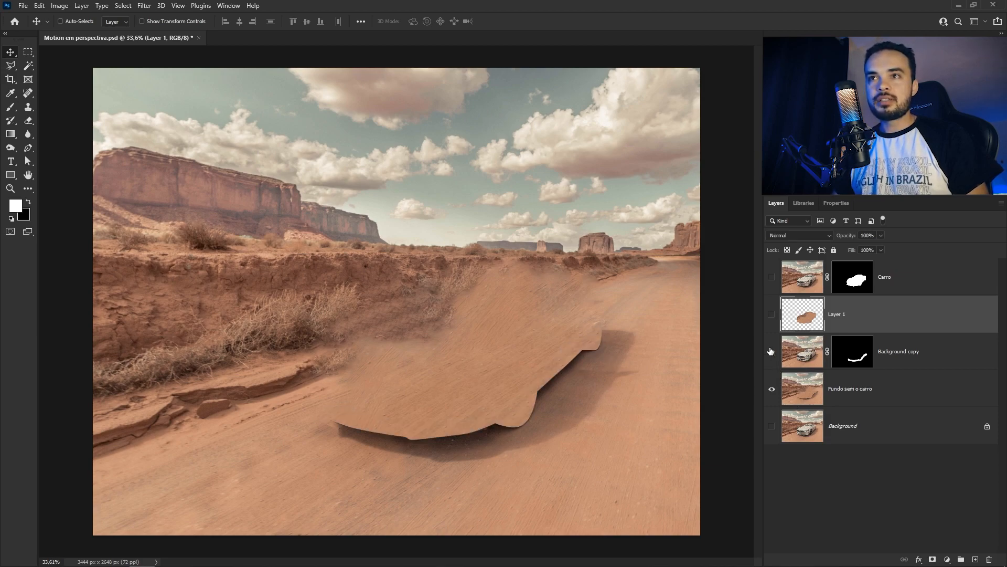
pyautogui.keyDown('alt'); pyautogui.click(770, 389); pyautogui.keyUp('alt')
pyautogui.click(771, 276)
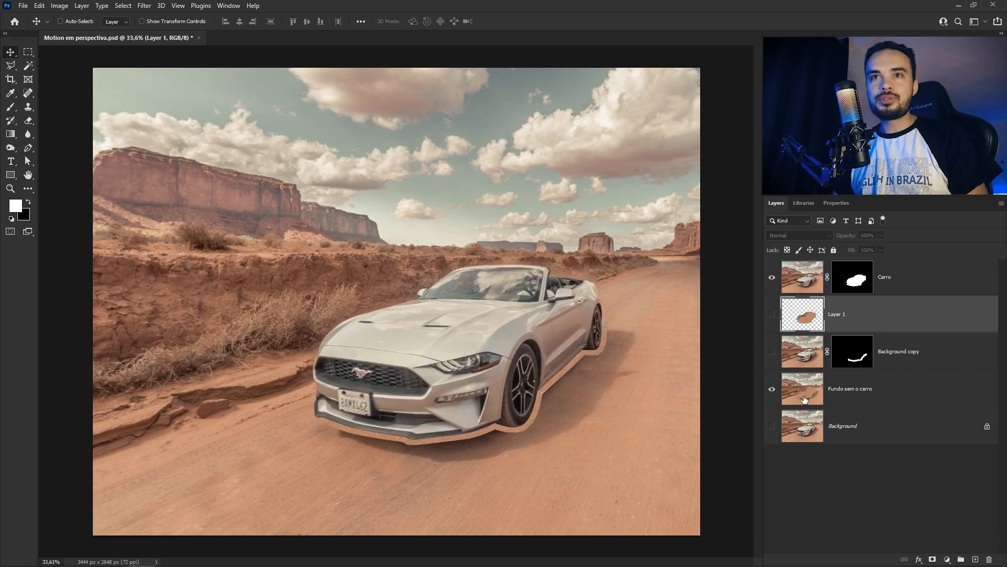
pyautogui.click(772, 351)
pyautogui.click(772, 315)
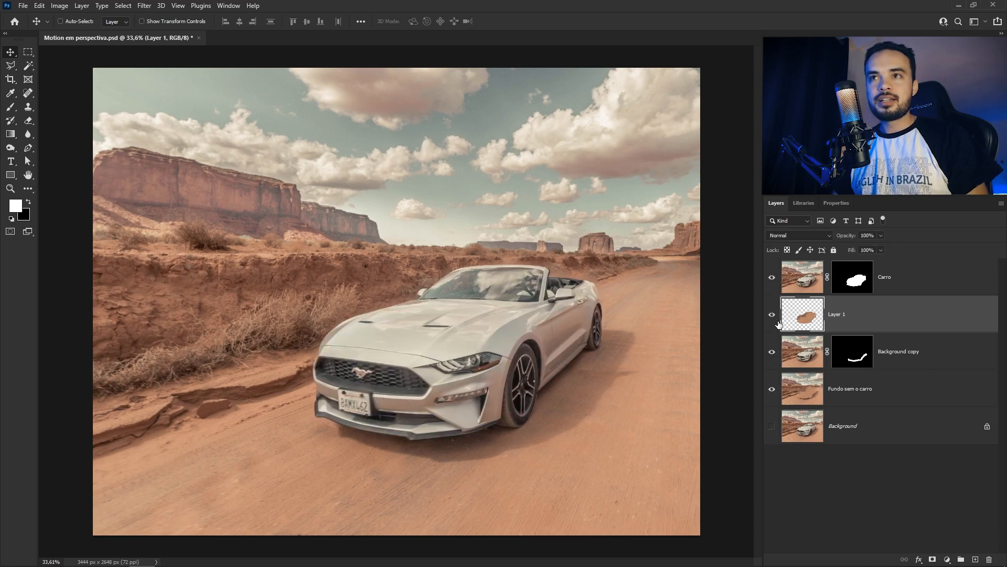
pyautogui.click(771, 278)
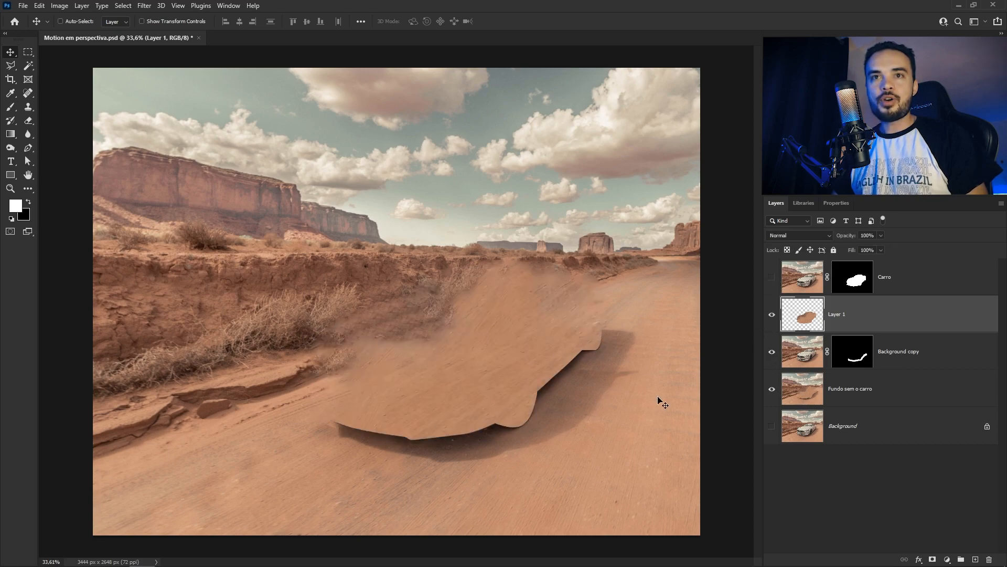
# Merge Layer 1, Background copy and Fundo sem o carro into one layer and name it "Fundo sem o carro"
pyautogui.keyDown('shift'); pyautogui.click(924, 393); pyautogui.keyUp('shift')
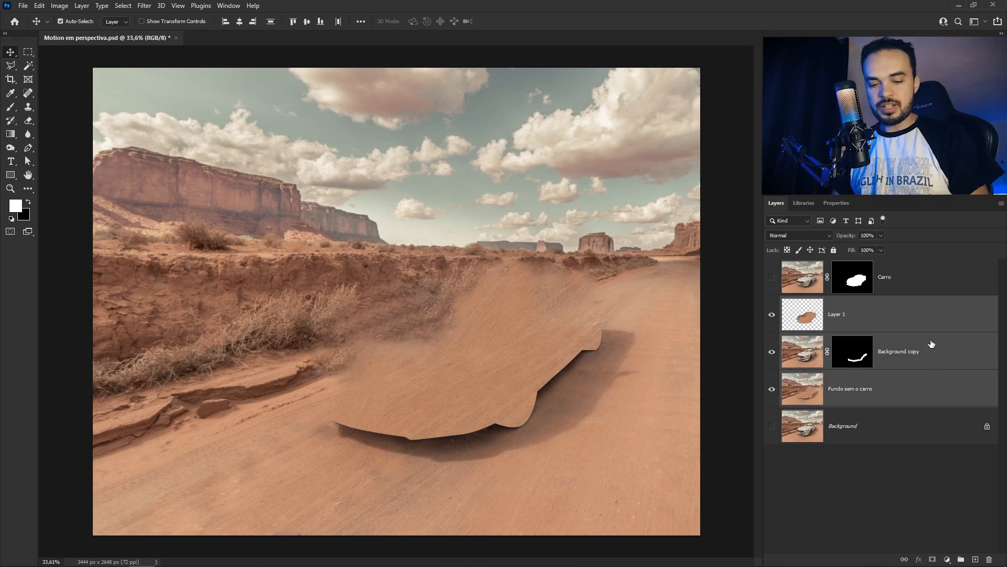
pyautogui.hotkey('ctrl', 'e')
pyautogui.doubleClick(839, 314)
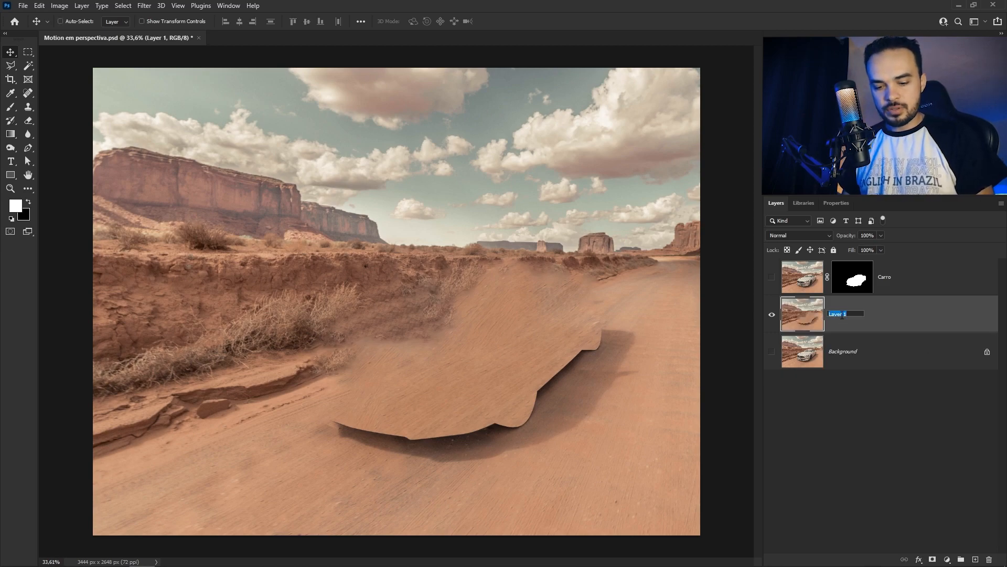
pyautogui.write('Fundo sem o carro')
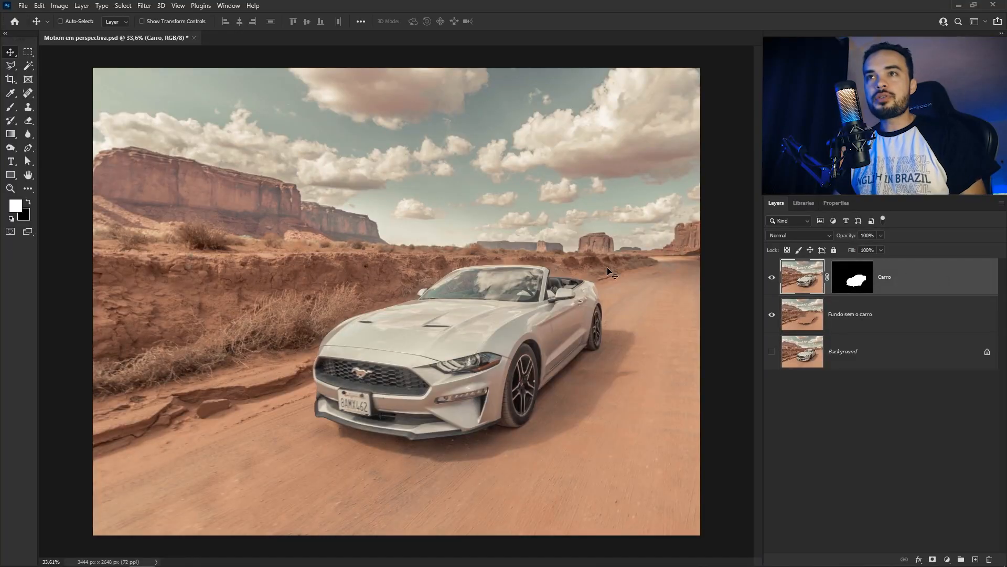
# Convert the Carro and Fundo sem o carro layers into separate smart objects
pyautogui.click(772, 277)
pyautogui.click(772, 277)
pyautogui.click(931, 315)
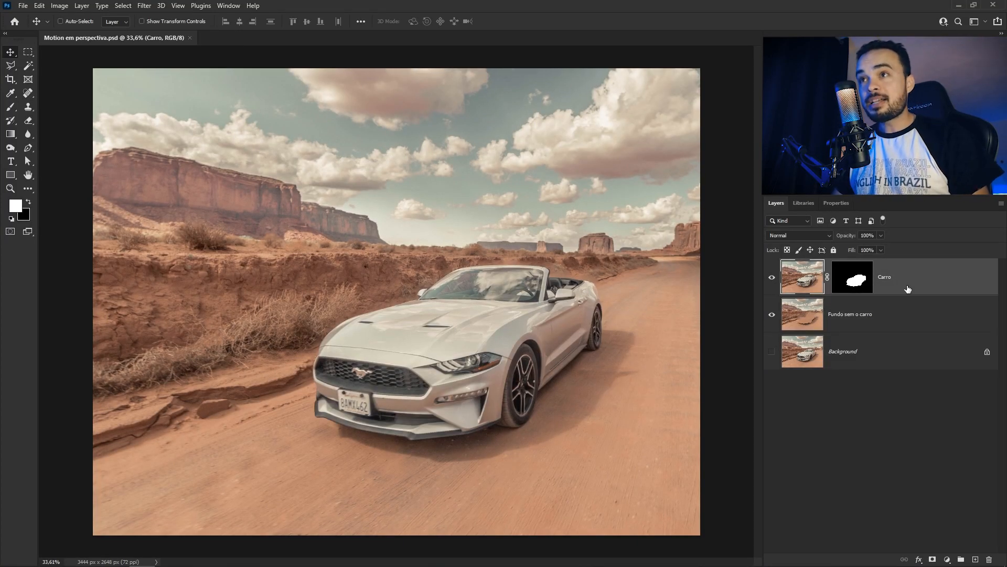
pyautogui.rightClick(922, 277)
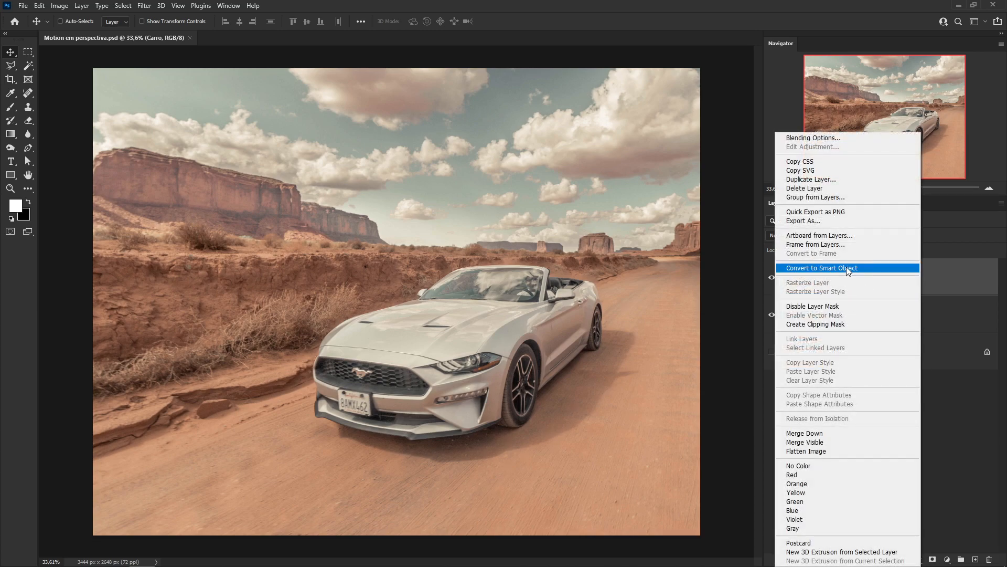
pyautogui.click(862, 269)
pyautogui.click(900, 315)
pyautogui.rightClick(901, 314)
pyautogui.click(793, 268)
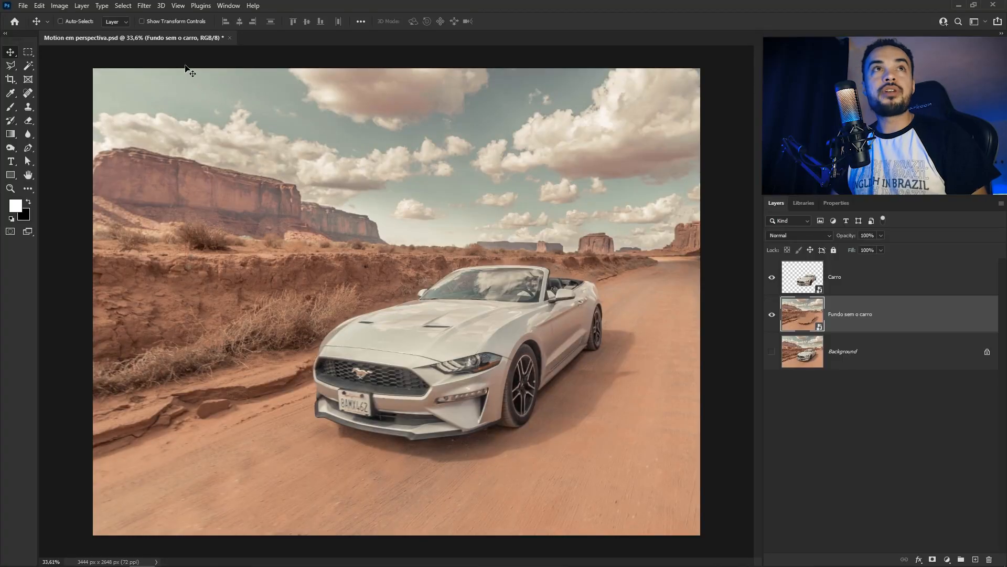
# Start a Path Blur on the Fundo sem o carro layer and delete its default blur path
pyautogui.click(144, 6)
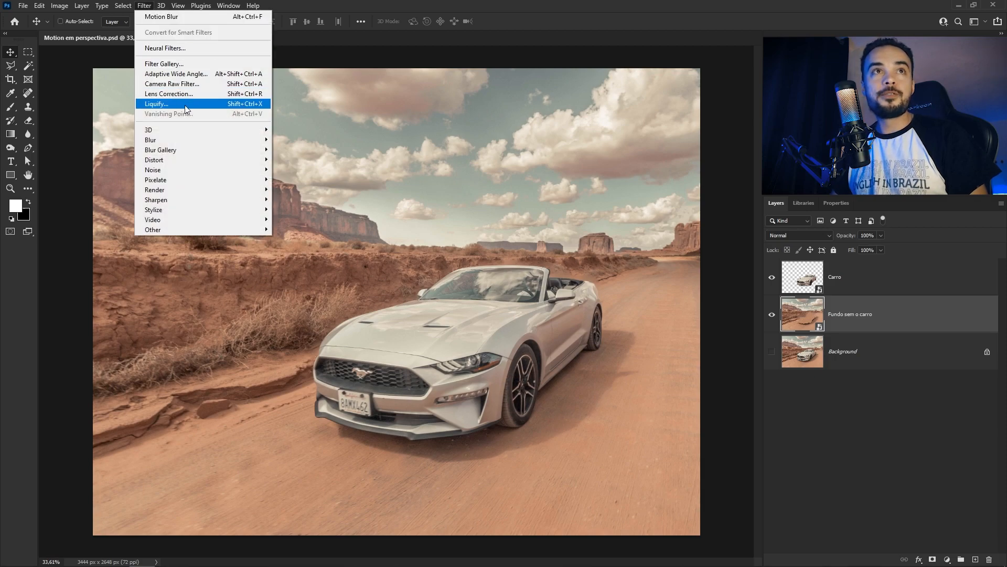
pyautogui.moveTo(200, 152)
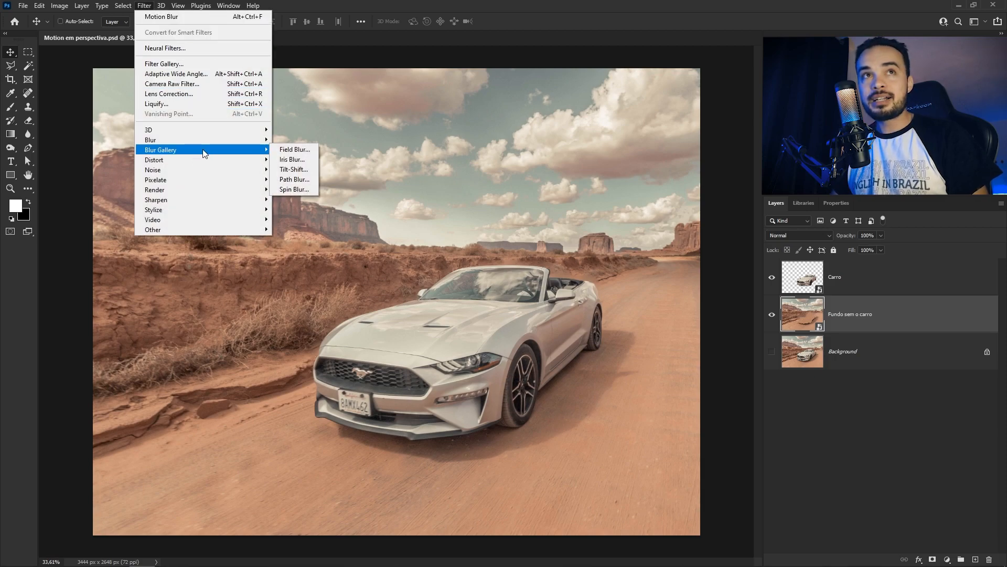
pyautogui.click(294, 179)
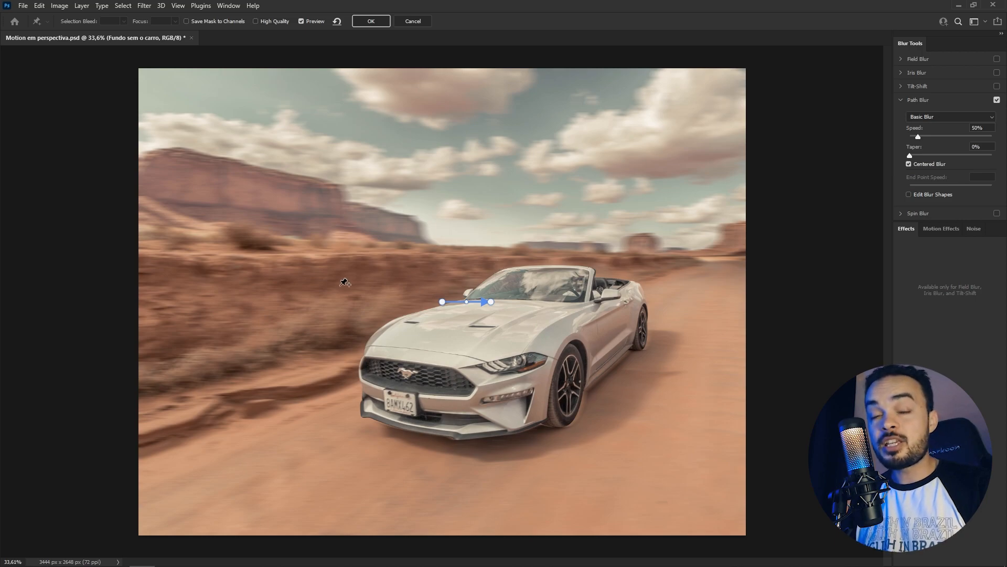
pyautogui.click(491, 303)
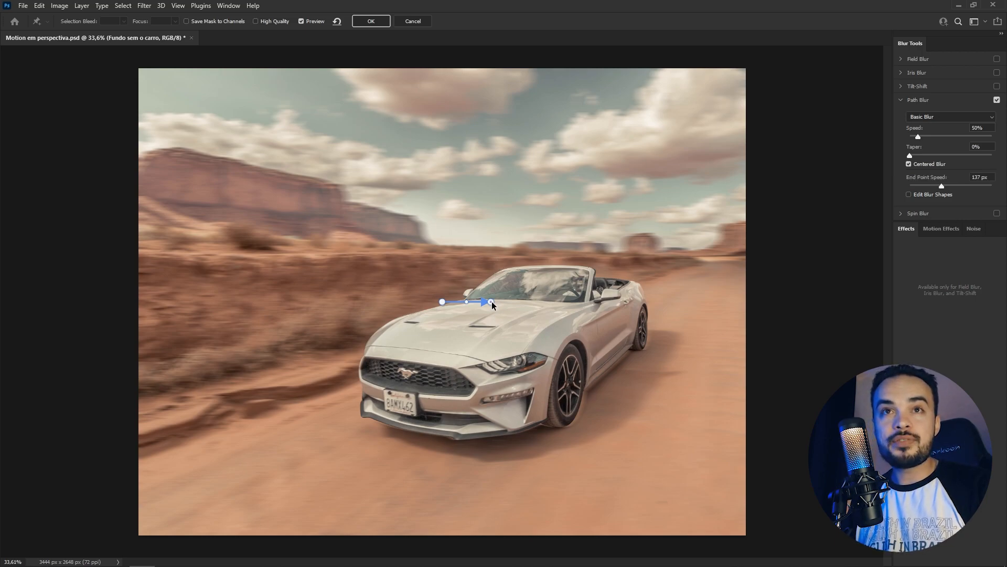
pyautogui.press('Delete')
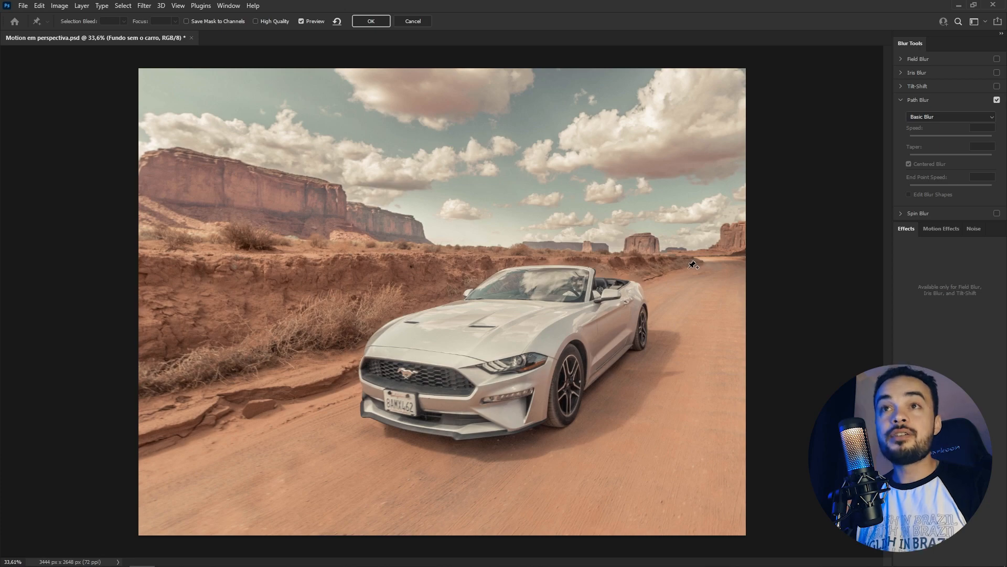
# Draw two blur paths from the road's vanishing point, one to the lower-left roadside edge and one along the horizon to the left
pyautogui.moveTo(645, 272); pyautogui.dragTo(185, 438)
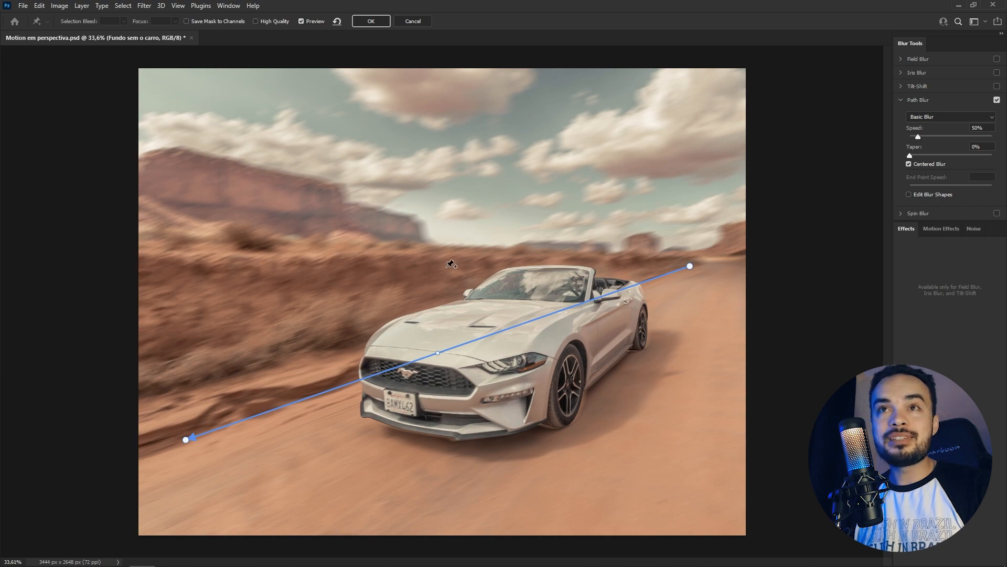
pyautogui.click(682, 254)
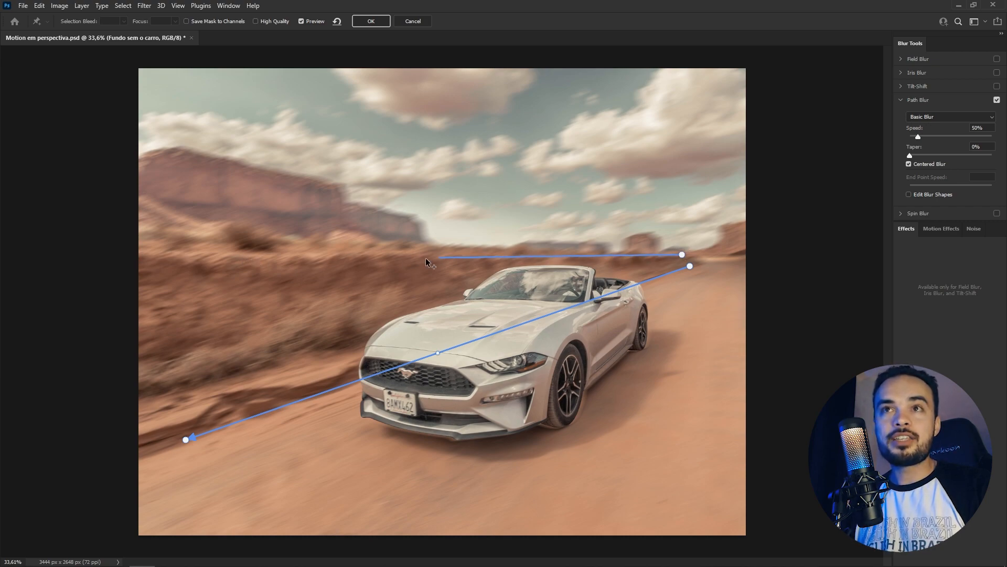
pyautogui.click(164, 251)
pyautogui.press('Return')
# Draw a third blur path from just above the road's vanishing point to the top of the cliff at the photo's left edge
pyautogui.click(680, 242)
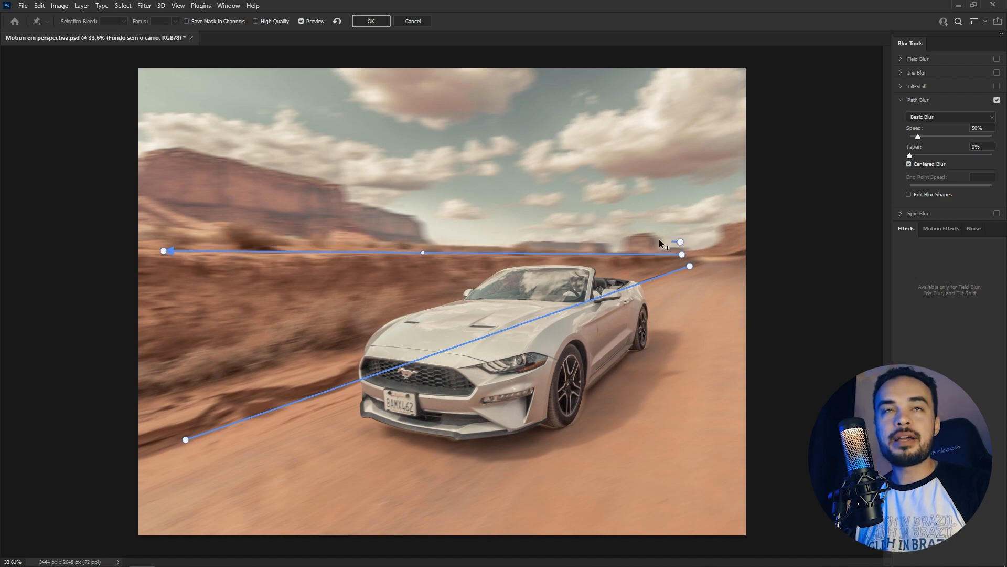
pyautogui.click(148, 143)
pyautogui.press('Return')
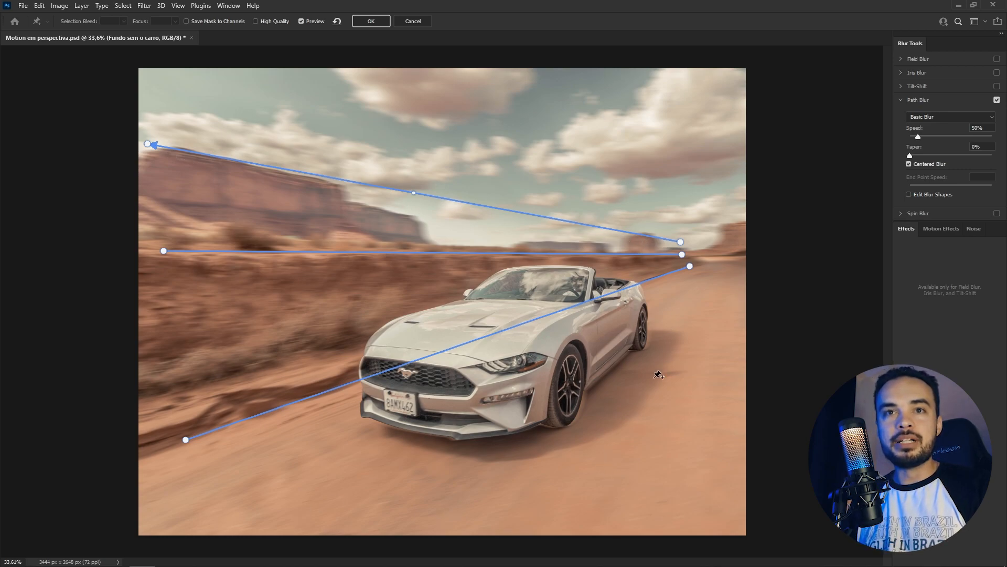
# Draw two more blur paths from the road's vanishing point, one across the car to the photo's bottom edge and one down the right of the road
pyautogui.click(701, 270)
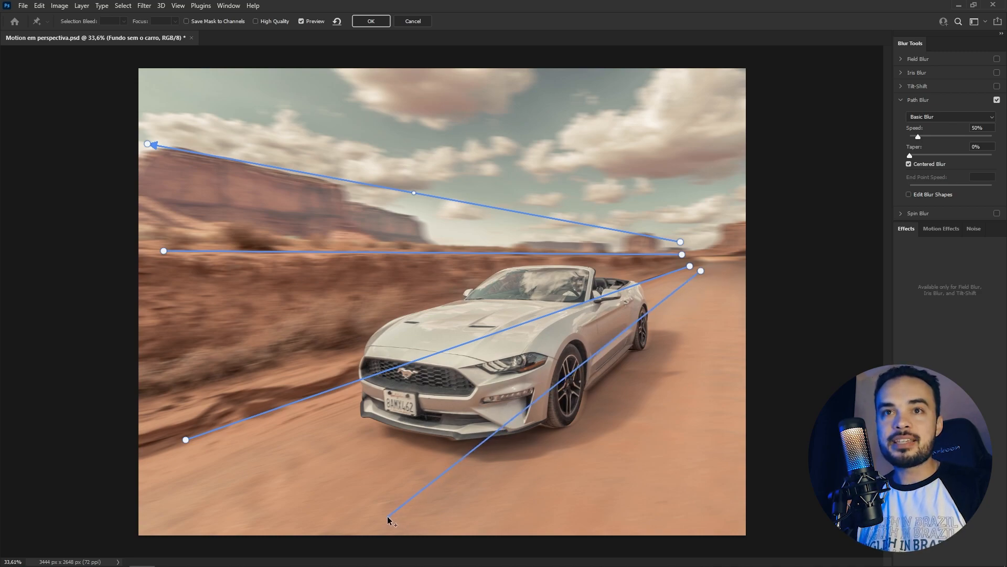
pyautogui.click(385, 518)
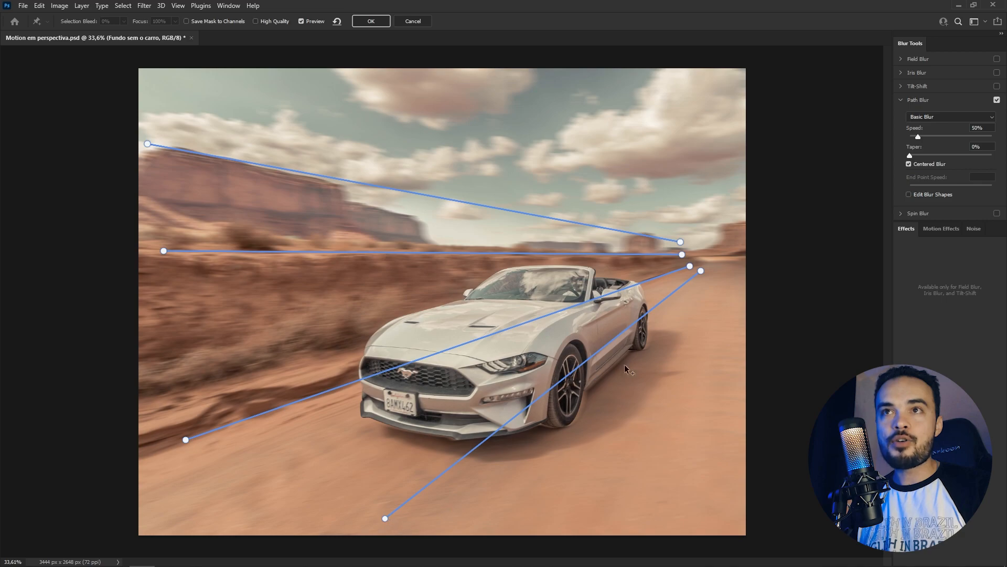
pyautogui.press('Return')
pyautogui.click(718, 273)
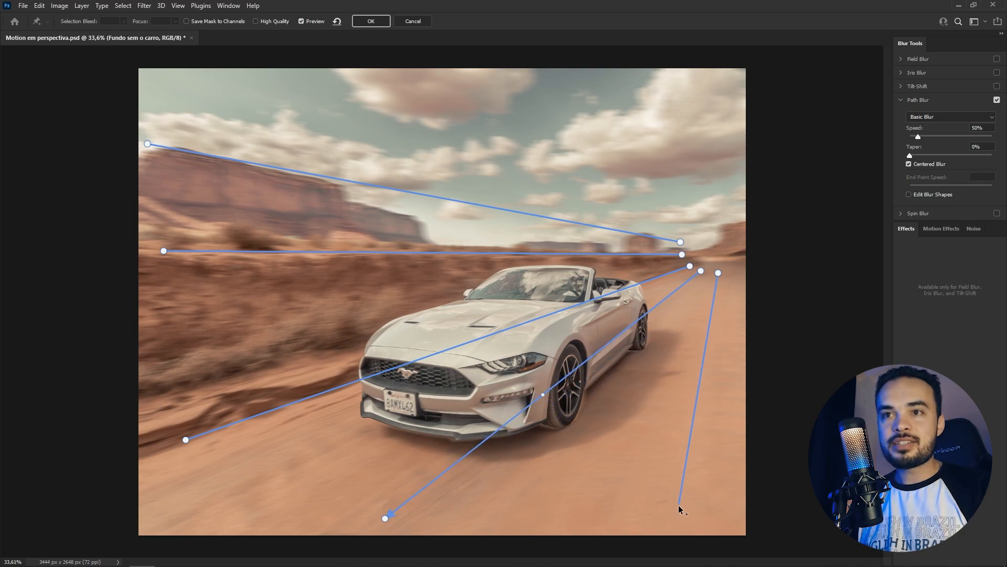
pyautogui.click(671, 521)
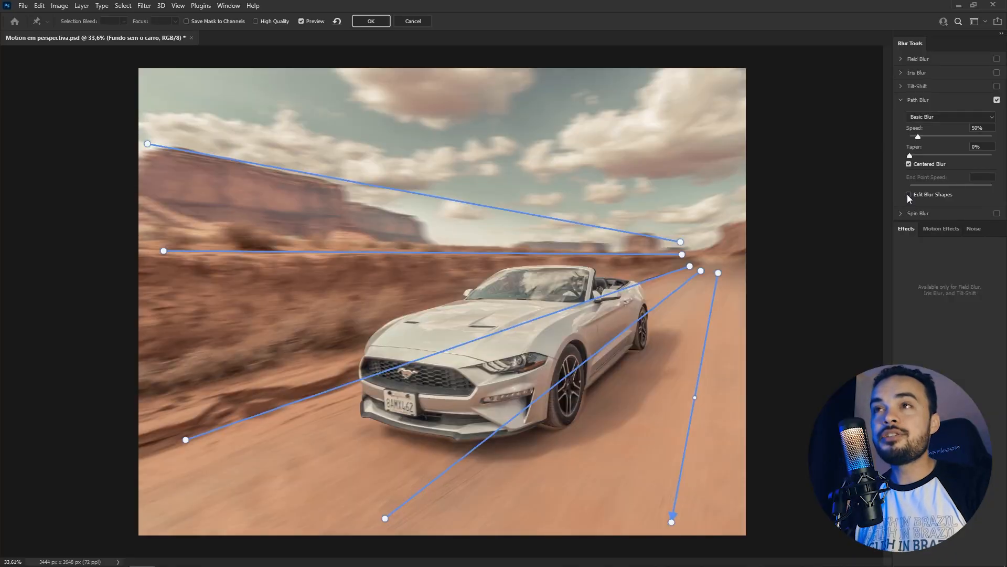
# Enable blur shape editing and set the right road path's end point speed to 200 px at its near end and 0 px at its vanishing-point end
pyautogui.click(909, 195)
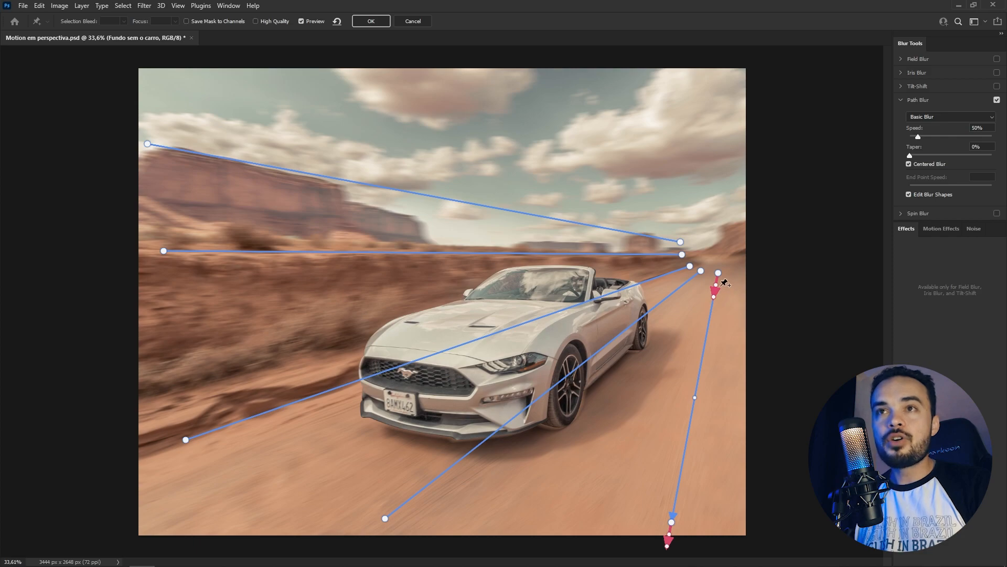
pyautogui.click(666, 547)
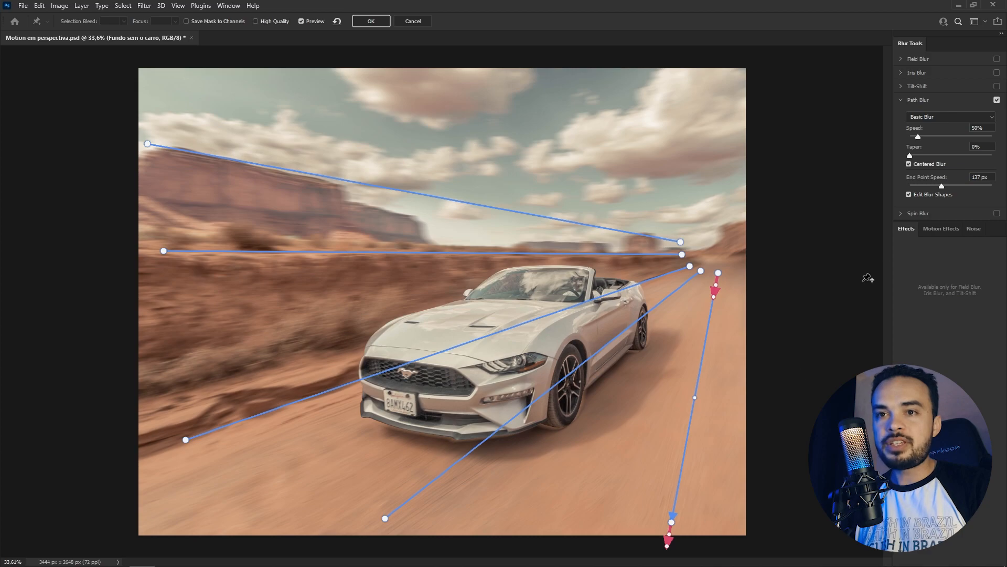
pyautogui.click(981, 178)
pyautogui.write('200')
pyautogui.press('Return')
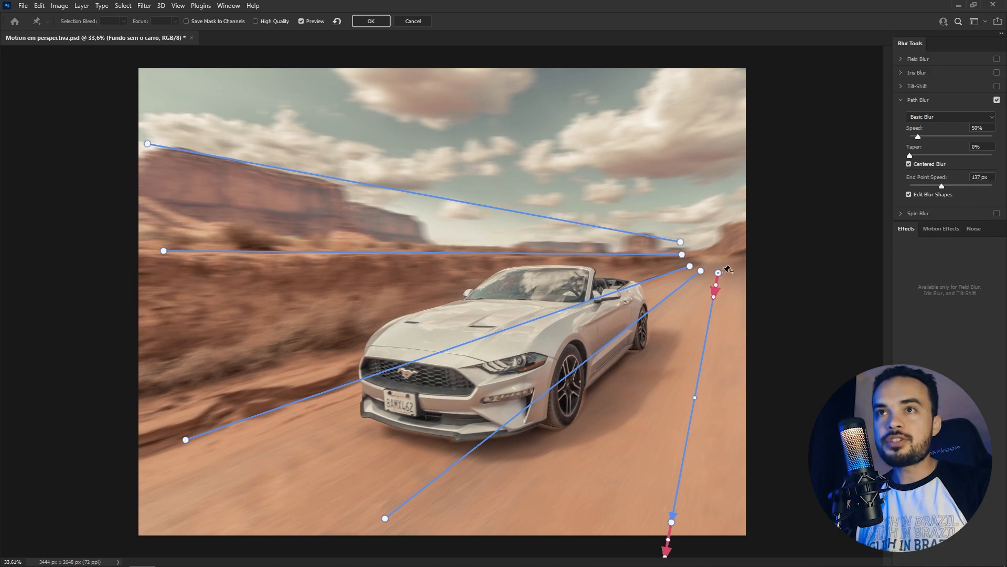
pyautogui.write('0')
pyautogui.press('Return')
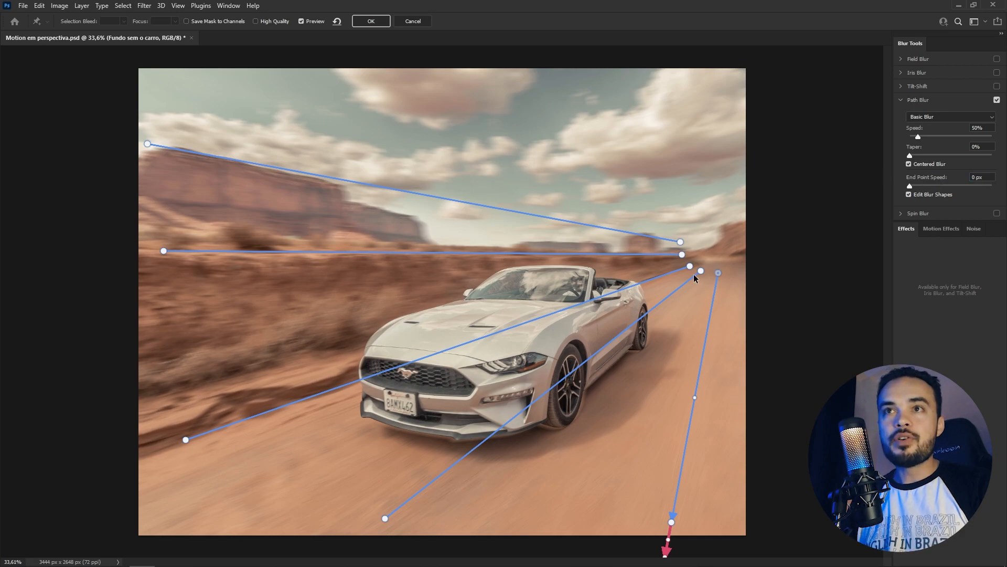
# Set the end point speed to 0 px at the vanishing-point ends of the other four blur paths
pyautogui.click(702, 271)
pyautogui.write('0')
pyautogui.moveTo(989, 177); pyautogui.dragTo(885, 169)
pyautogui.click(690, 266)
pyautogui.write('0')
pyautogui.click(682, 255)
pyautogui.write('0')
pyautogui.click(681, 242)
# Set the end point speed to 200 px at the outer ends of the remaining blur paths and apply the Path Blur
pyautogui.moveTo(989, 177); pyautogui.dragTo(892, 177)
pyautogui.write('200')
pyautogui.click(163, 251)
pyautogui.write('200')
pyautogui.click(185, 440)
pyautogui.write('200')
pyautogui.click(385, 518)
pyautogui.write('200')
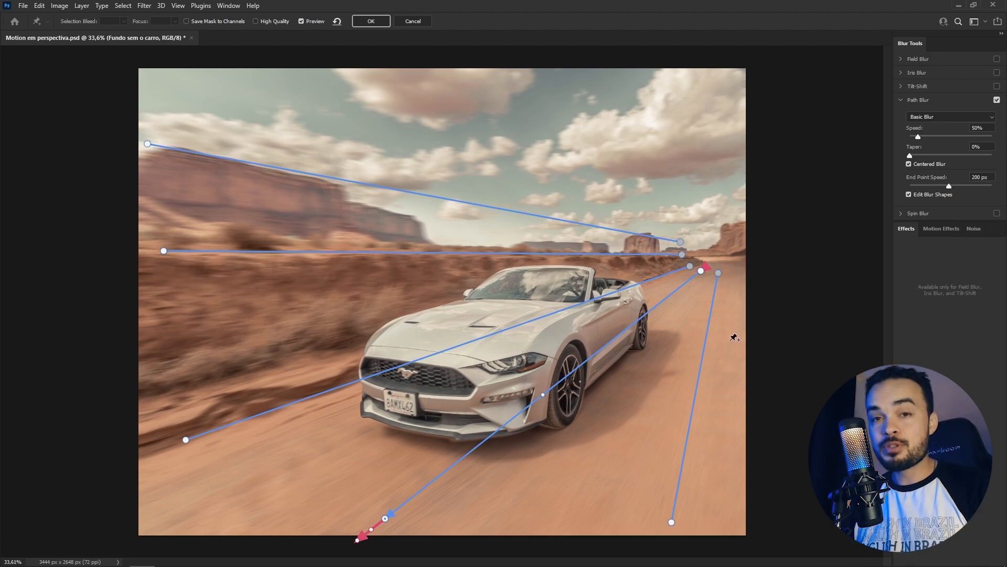
pyautogui.click(376, 24)
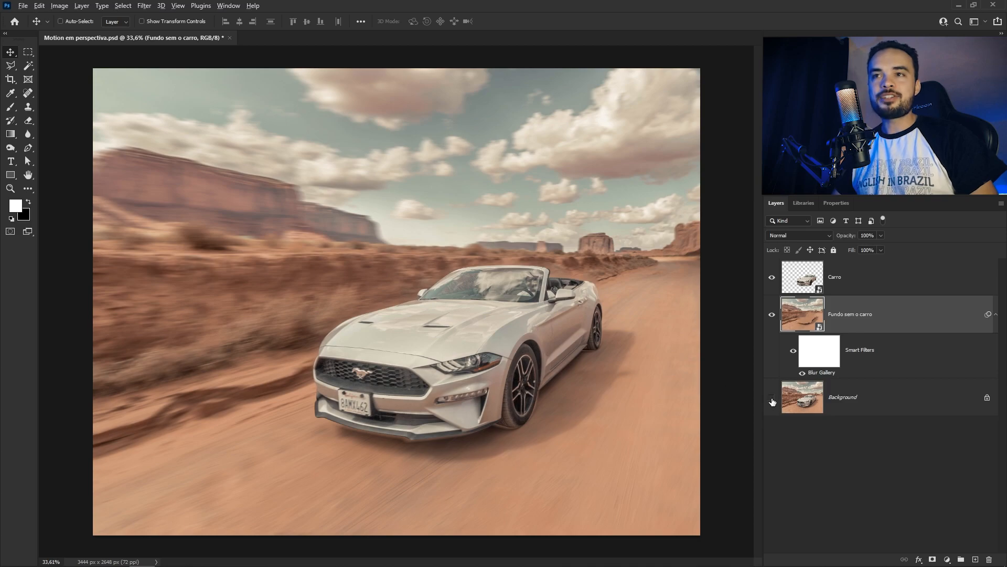
# Compare the blurred composition with the original photo by isolating the Background layer's visibility
pyautogui.keyDown('alt'); pyautogui.click(772, 398); pyautogui.keyUp('alt')
pyautogui.keyDown('alt'); pyautogui.click(772, 397); pyautogui.keyUp('alt')
pyautogui.keyDown('alt'); pyautogui.click(773, 398); pyautogui.keyUp('alt')
pyautogui.keyDown('alt'); pyautogui.click(773, 398); pyautogui.keyUp('alt')
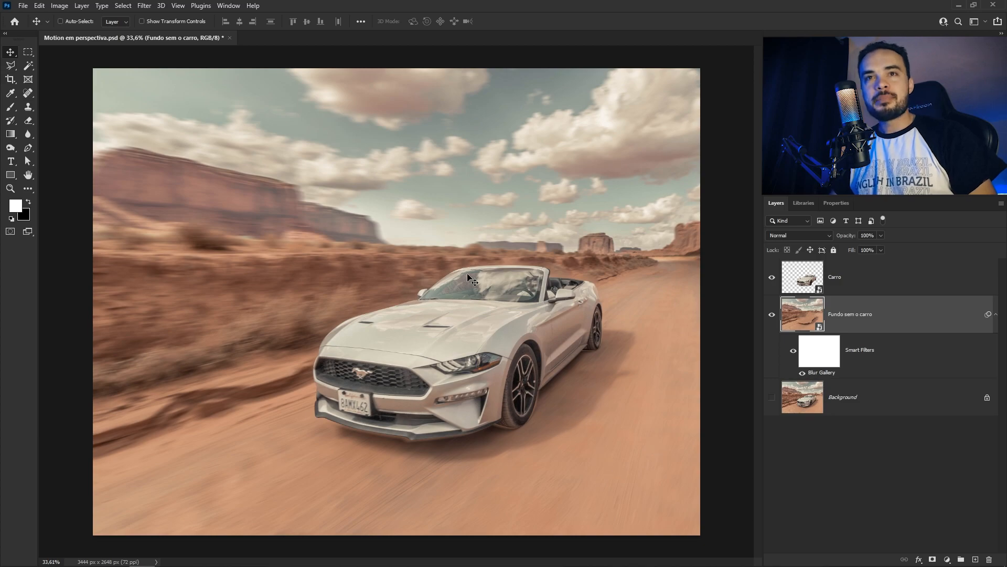
# Start a Spin Blur on the Carro layer and fit its ellipse to the rim of the car's front wheel
pyautogui.click(773, 272)
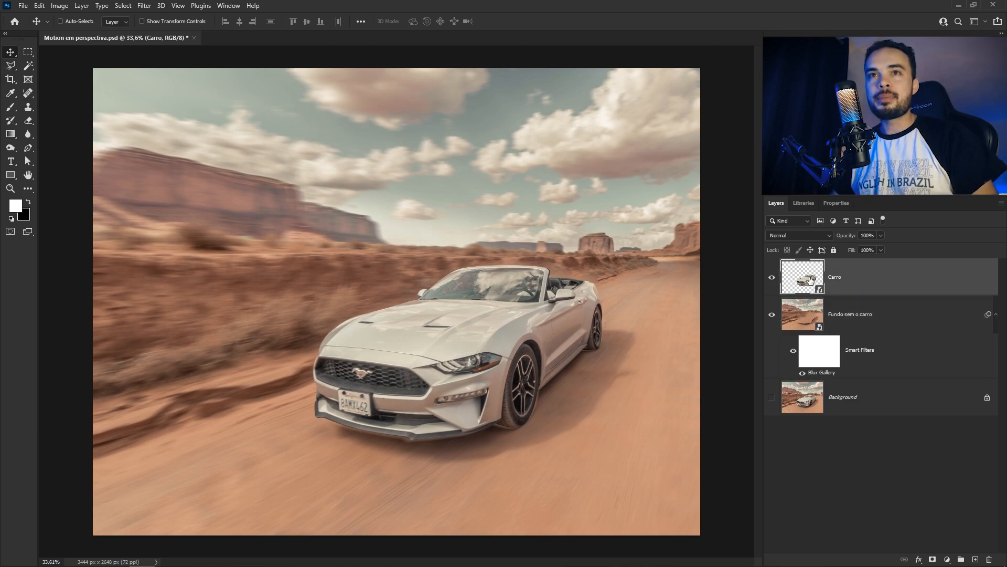
pyautogui.scroll(2, 559, 369)
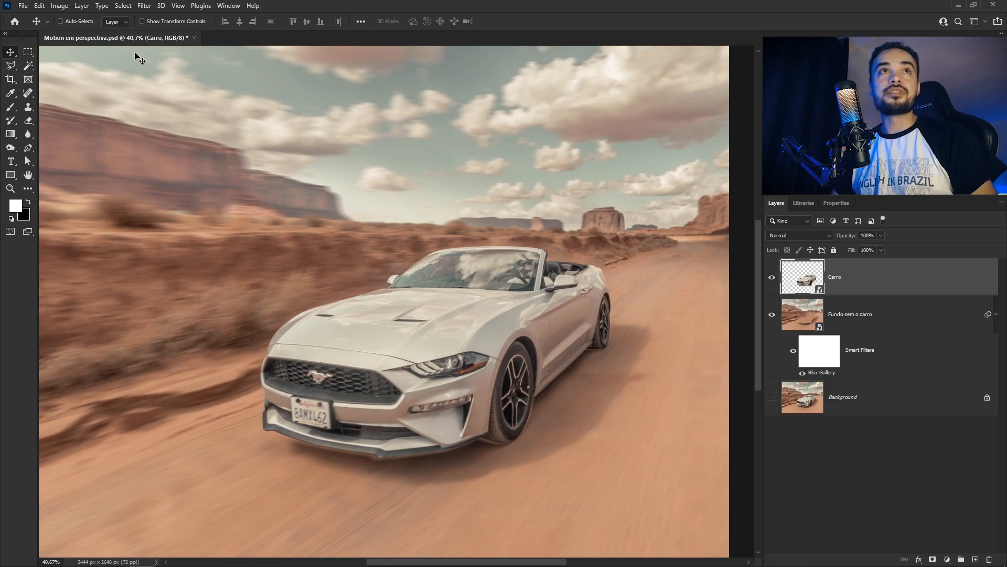
pyautogui.click(144, 5)
pyautogui.moveTo(202, 157)
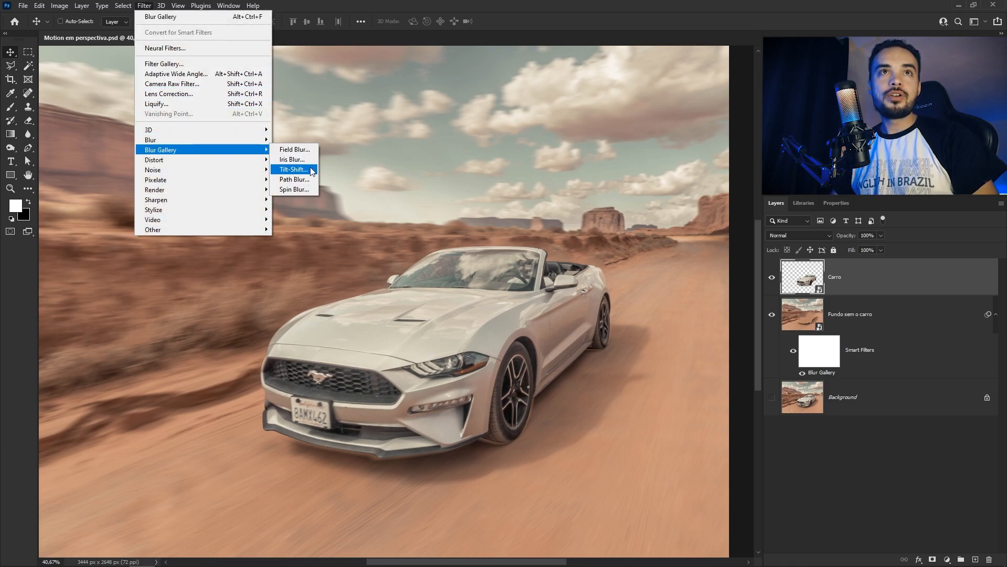
pyautogui.click(295, 189)
pyautogui.moveTo(473, 262); pyautogui.dragTo(619, 352)
pyautogui.moveTo(524, 299); pyautogui.dragTo(628, 378)
pyautogui.moveTo(676, 310); pyautogui.dragTo(613, 375)
pyautogui.scroll(5, 606, 399)
pyautogui.moveTo(583, 267); pyautogui.dragTo(583, 268)
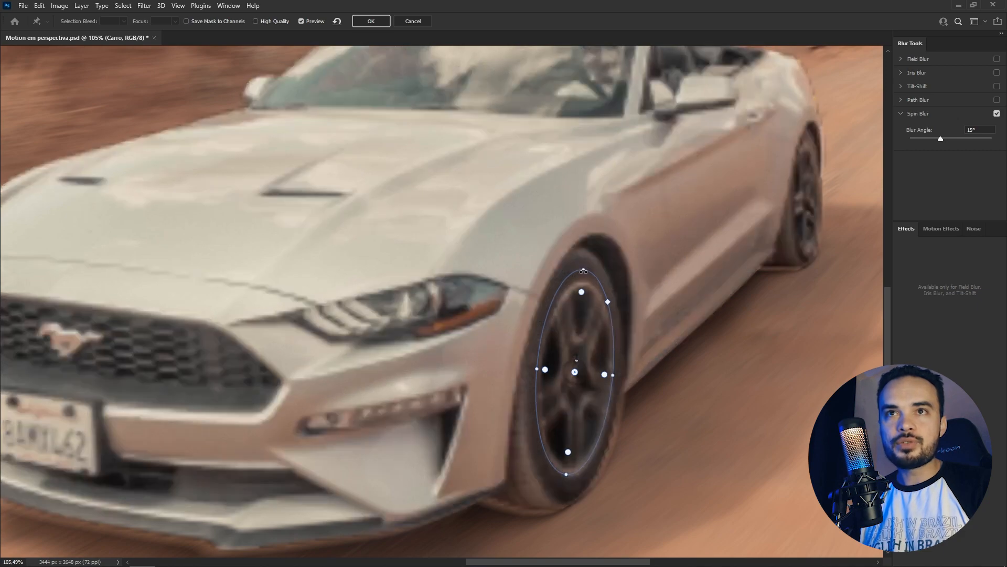
pyautogui.moveTo(584, 269); pyautogui.dragTo(585, 276)
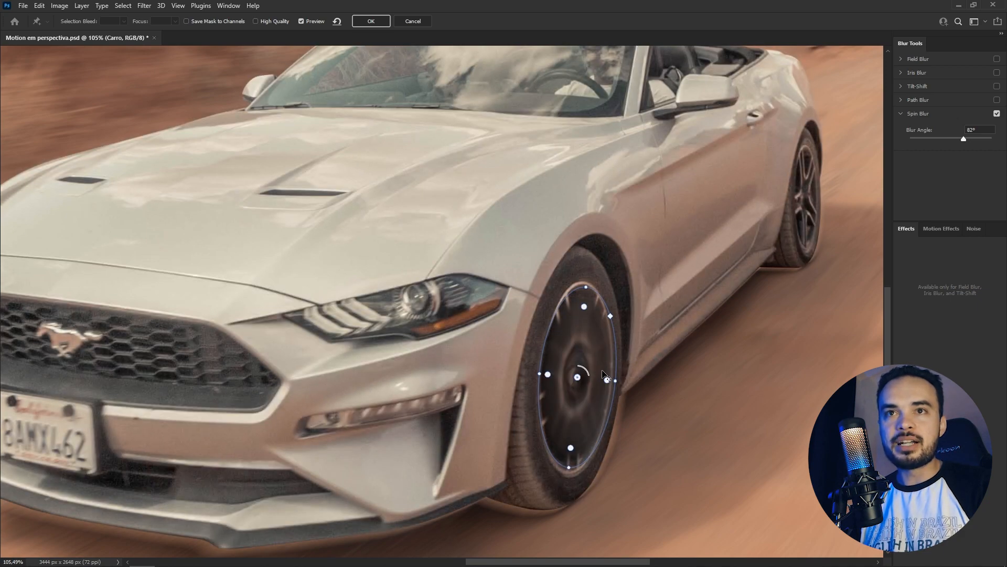
# Set the front wheel's blur angle to about 61° and apply the Spin Blur
pyautogui.moveTo(592, 377)
pyautogui.mouseDown()
pyautogui.moveTo(590, 367)
pyautogui.moveTo(589, 386)
pyautogui.moveTo(588, 370)
pyautogui.mouseUp()
pyautogui.moveTo(961, 140)
pyautogui.mouseDown()
pyautogui.moveTo(945, 140)
pyautogui.moveTo(964, 144)
pyautogui.mouseUp()
pyautogui.moveTo(592, 379); pyautogui.dragTo(589, 380)
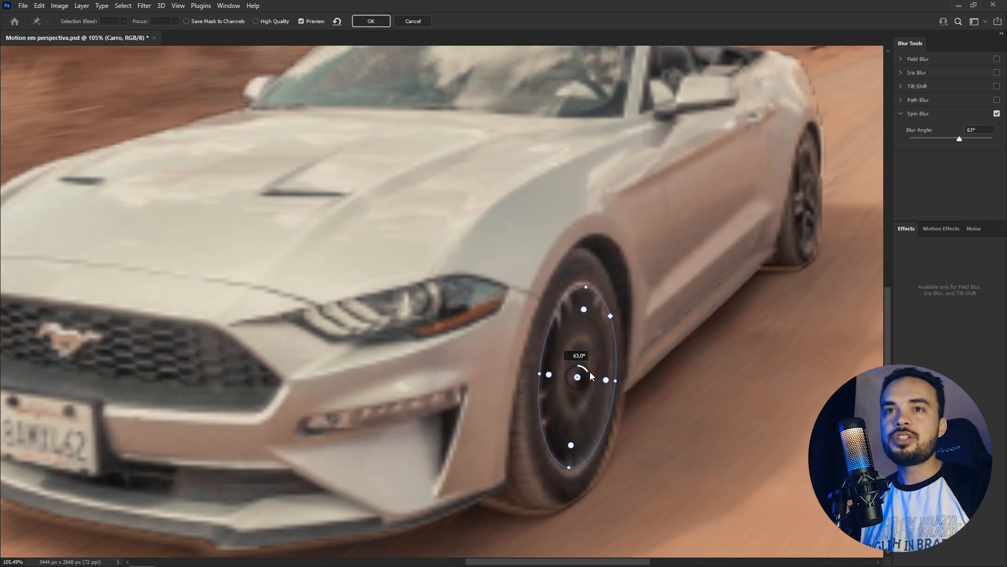
pyautogui.moveTo(592, 379); pyautogui.dragTo(590, 375)
pyautogui.scroll(-5, 598, 301)
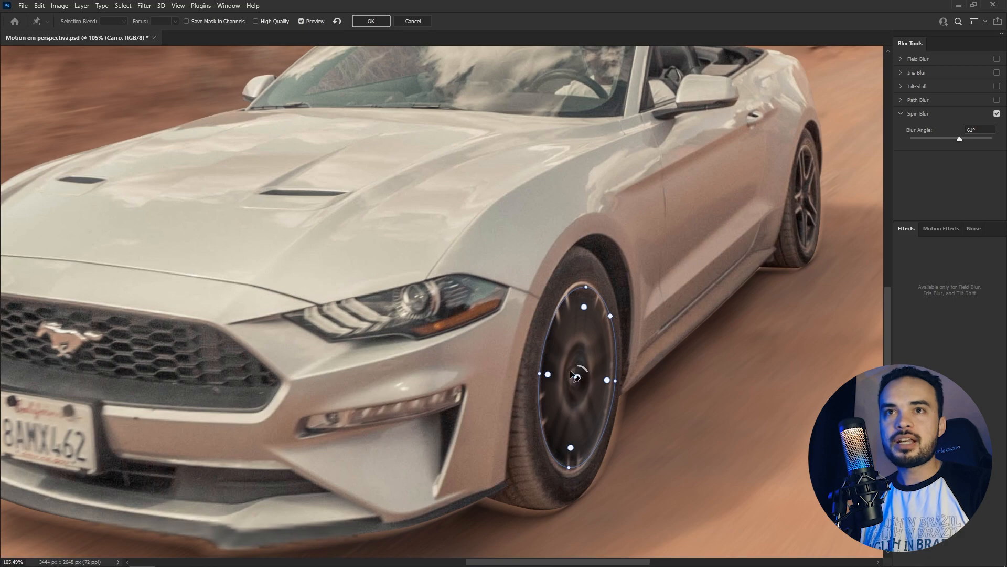
pyautogui.scroll(-1, 581, 361)
pyautogui.scroll(1, 583, 363)
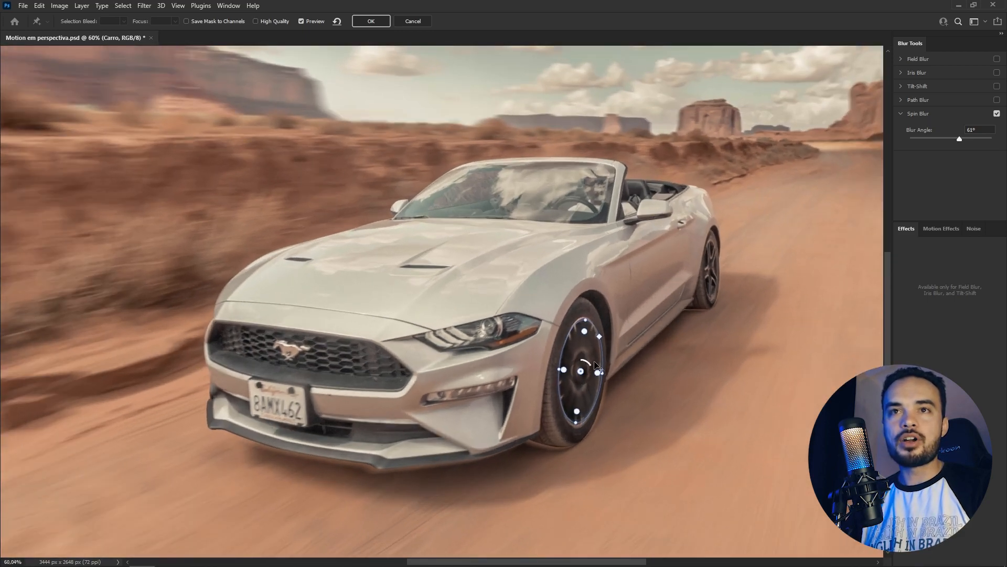
pyautogui.click(372, 21)
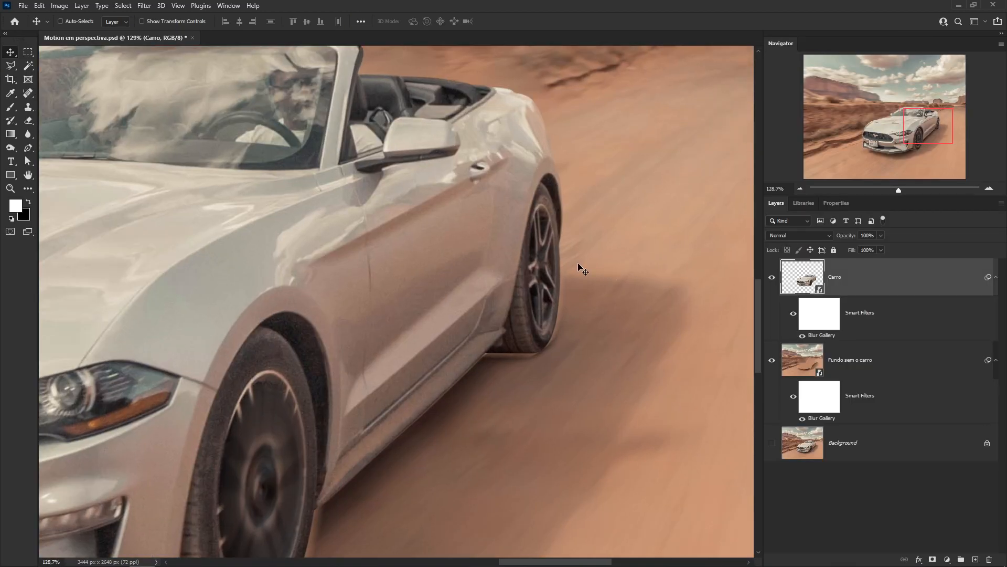
# Start a second Spin Blur on the Carro layer and shrink its ellipse around the rear wheel
pyautogui.click(143, 6)
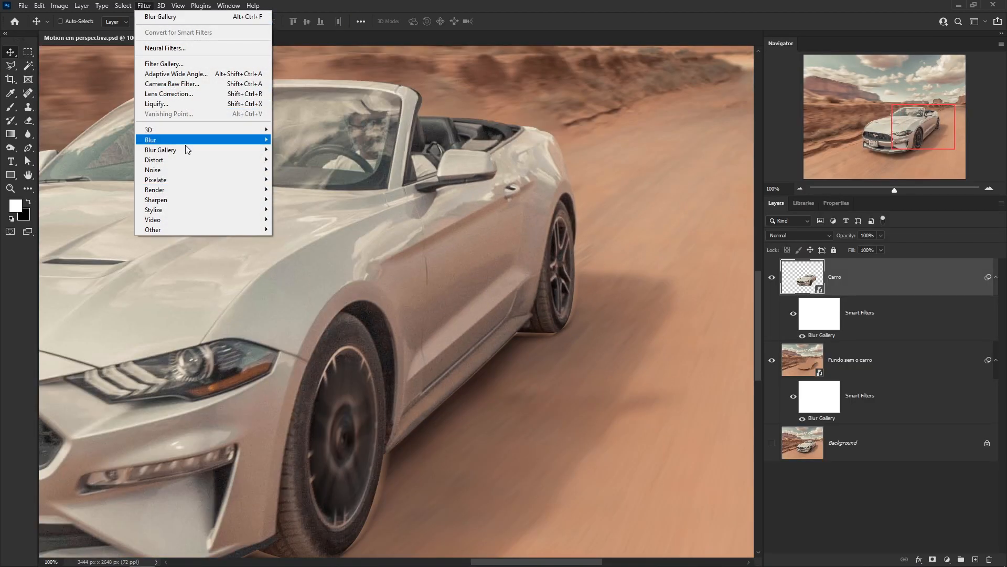
pyautogui.moveTo(187, 152)
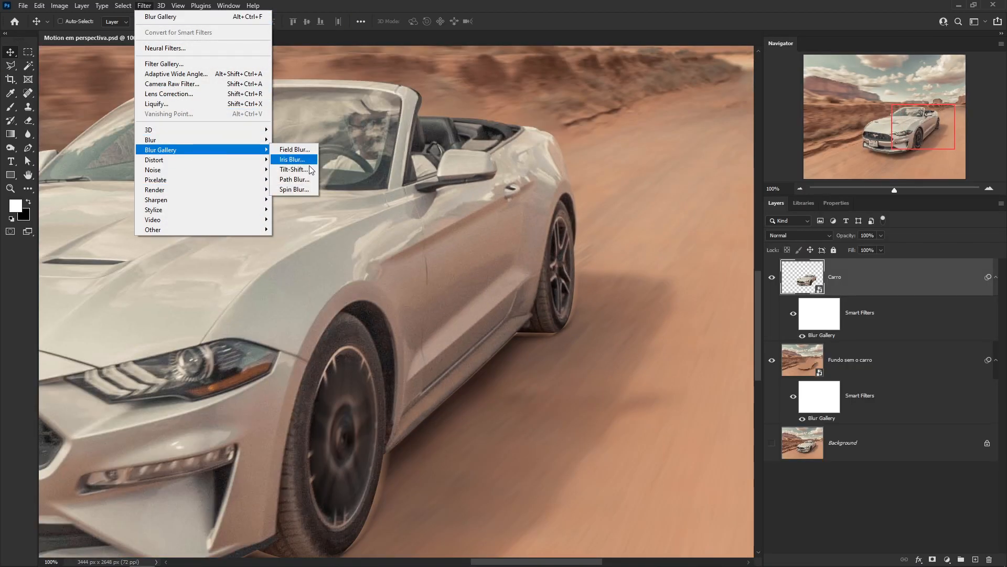
pyautogui.click(291, 191)
pyautogui.moveTo(679, 289); pyautogui.dragTo(702, 288)
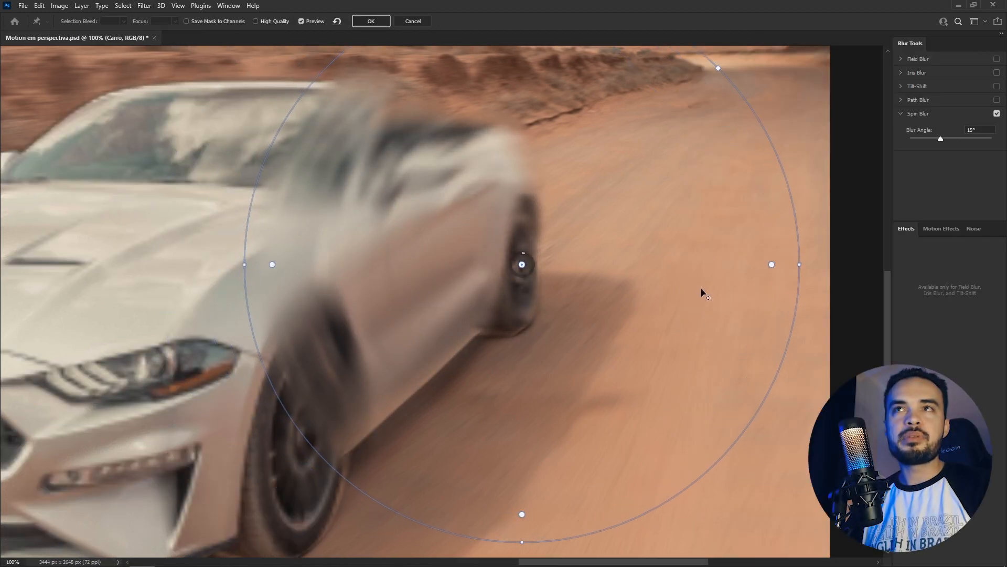
pyautogui.moveTo(719, 69); pyautogui.dragTo(555, 223)
pyautogui.scroll(7, 548, 266)
pyautogui.moveTo(400, 263); pyautogui.dragTo(479, 264)
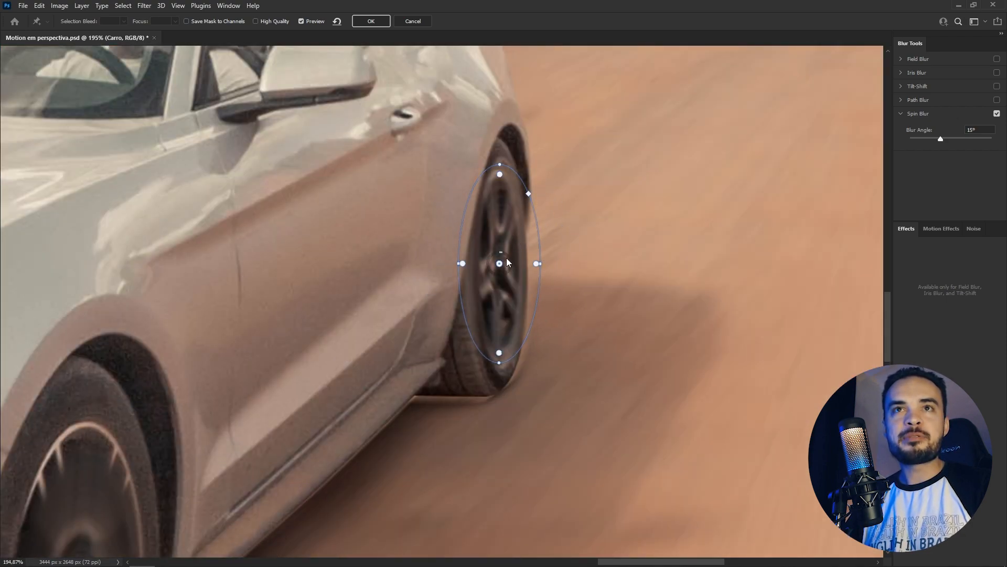
# Pull in the rear wheel's spin blur handles to fit the effect to the rim and apply the Spin Blur
pyautogui.moveTo(499, 176); pyautogui.dragTo(500, 187)
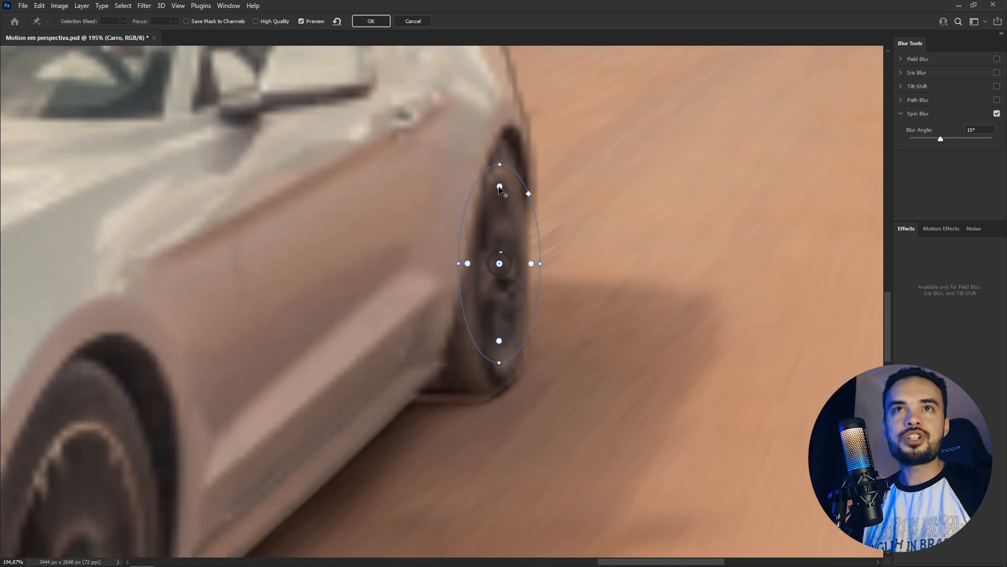
pyautogui.moveTo(467, 263)
pyautogui.mouseDown()
pyautogui.moveTo(508, 257)
pyautogui.moveTo(481, 264)
pyautogui.mouseUp()
pyautogui.moveTo(500, 219); pyautogui.dragTo(500, 211)
pyautogui.click(372, 22)
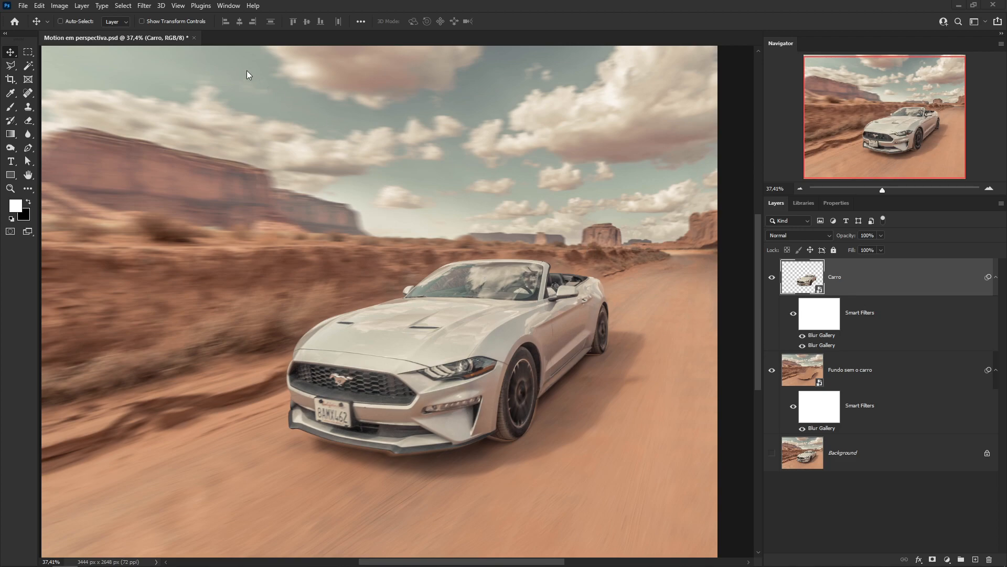
# Start a Path Blur on the Carro layer and draw paths along the car's lower side, upper side and windshield top toward the road's vanishing point
pyautogui.click(144, 6)
pyautogui.moveTo(190, 152)
pyautogui.click(293, 180)
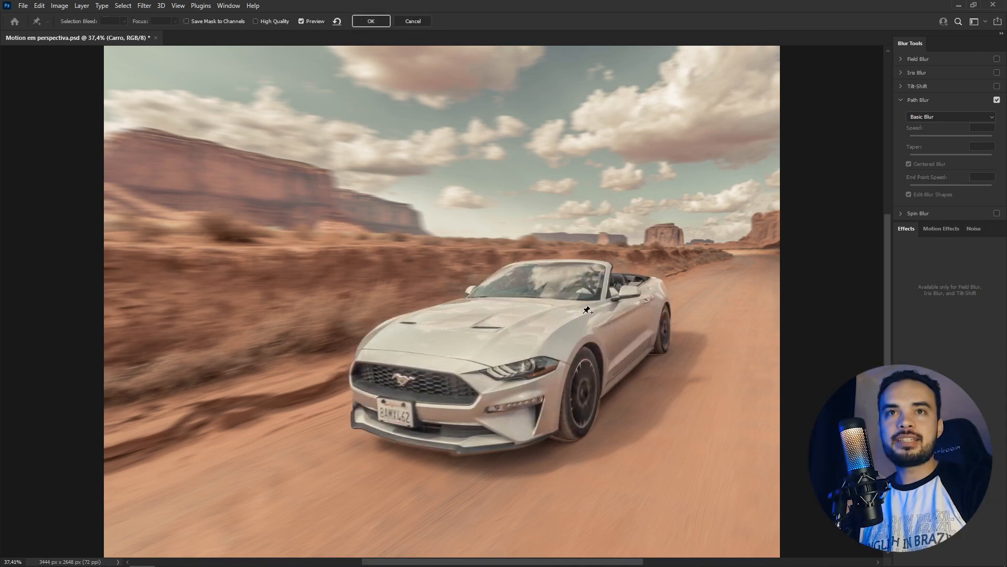
pyautogui.scroll(1, 641, 337)
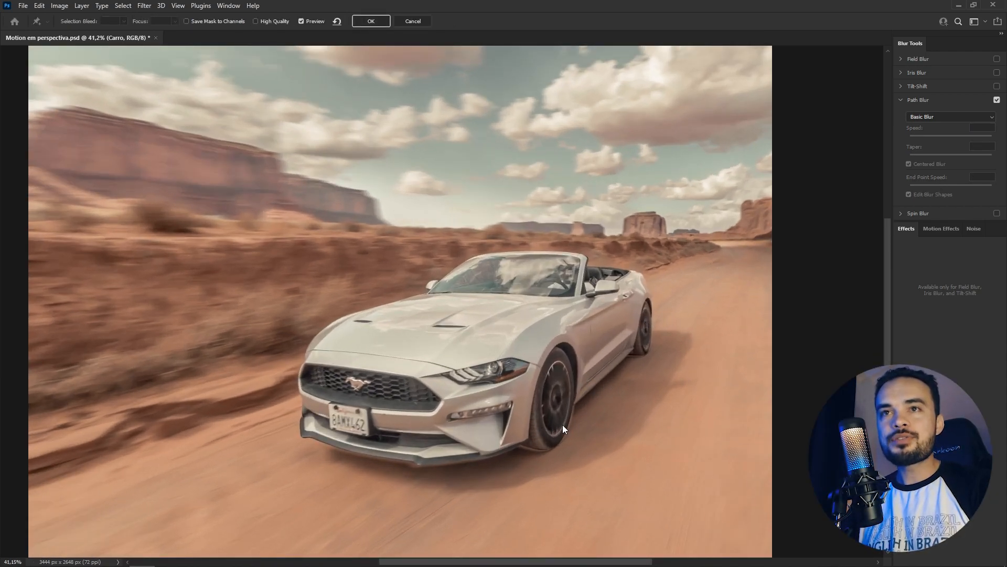
pyautogui.click(706, 275)
pyautogui.click(706, 275)
pyautogui.click(533, 339)
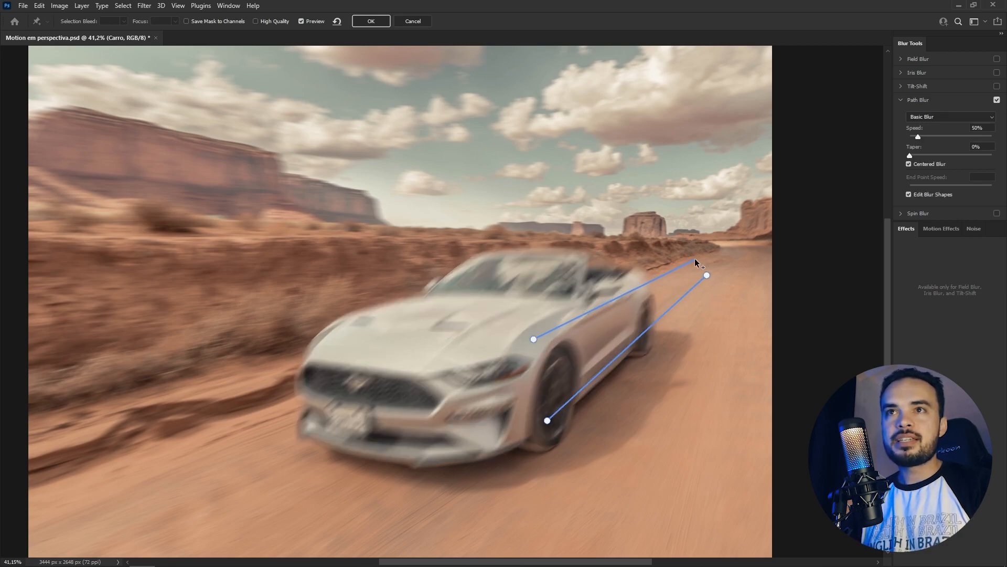
pyautogui.doubleClick(695, 259)
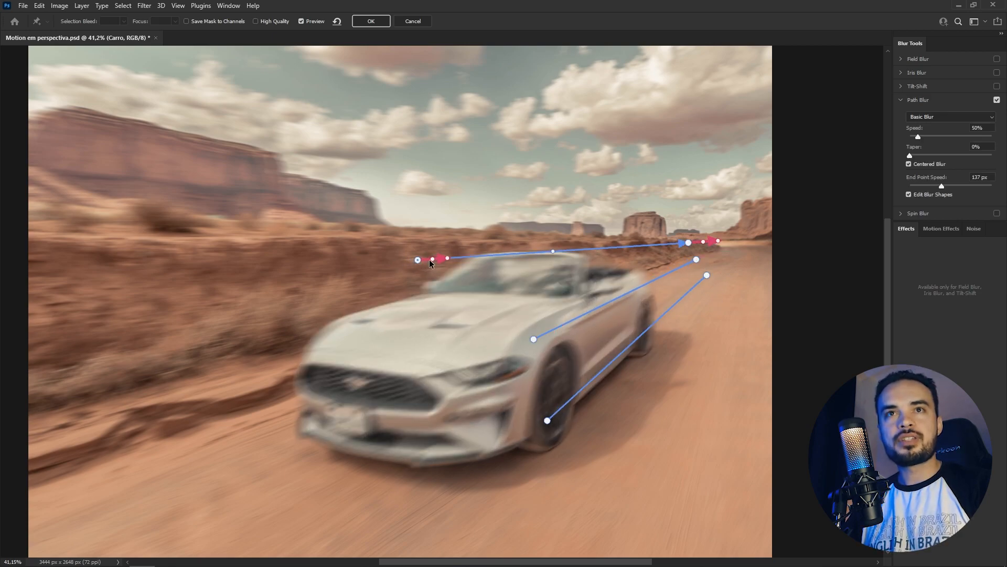
# Shorten the car's three blur paths by moving their starting points back toward the rear of the car
pyautogui.moveTo(430, 259); pyautogui.dragTo(436, 264)
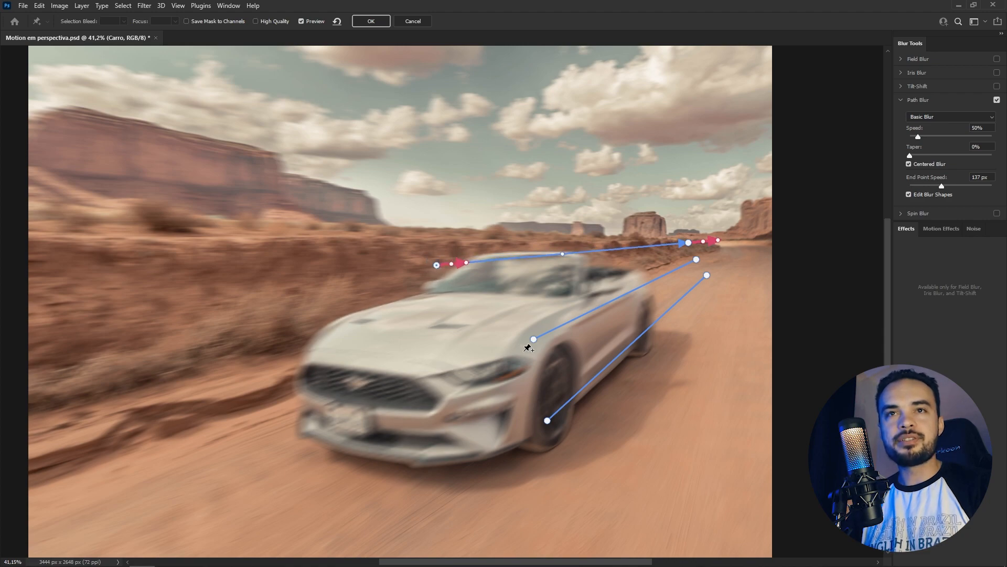
pyautogui.moveTo(534, 339); pyautogui.dragTo(577, 324)
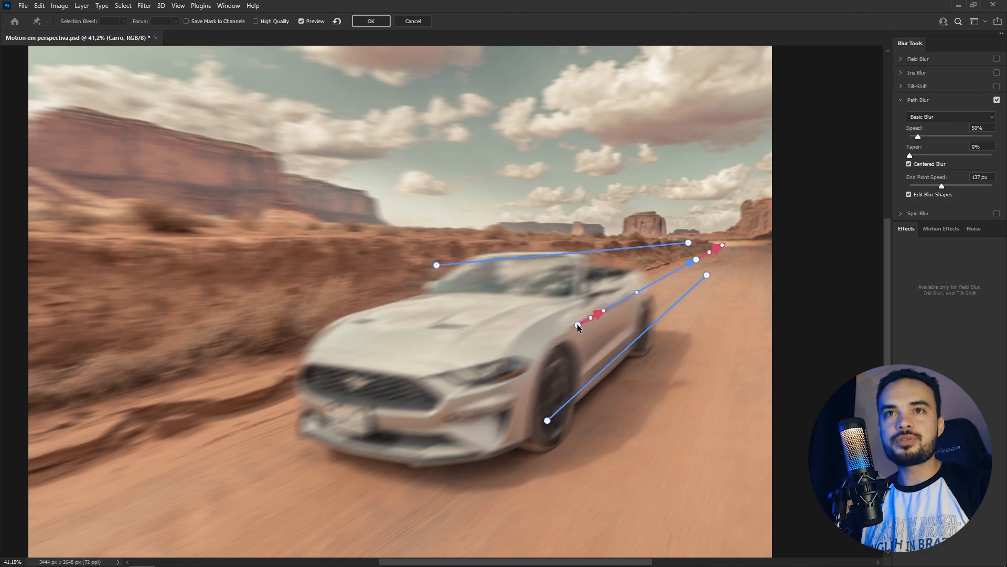
pyautogui.moveTo(547, 420); pyautogui.dragTo(590, 384)
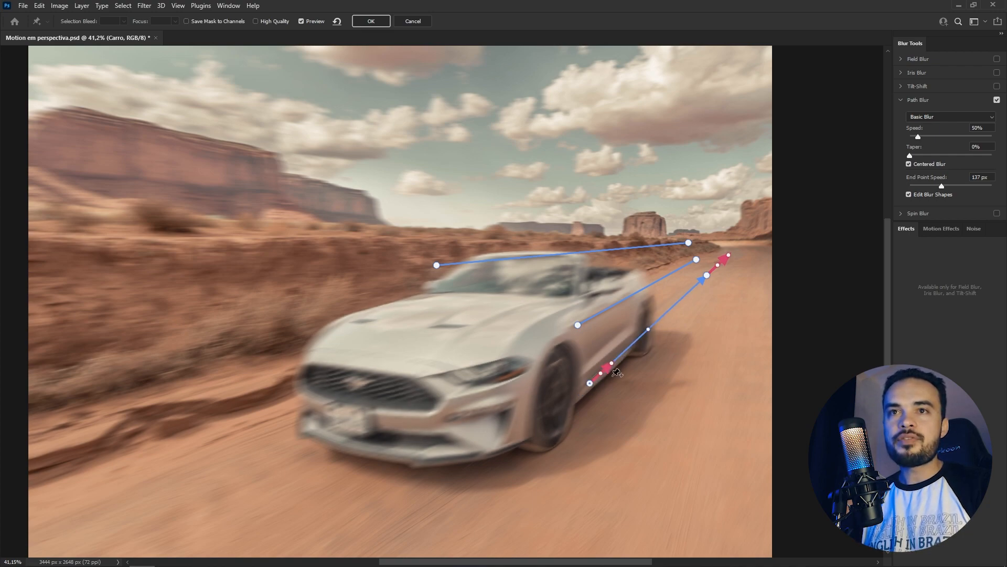
# Remove the end point speed at the starting points of the car's blur paths and set it to 200 px at the vanishing-point ends
pyautogui.click(988, 179)
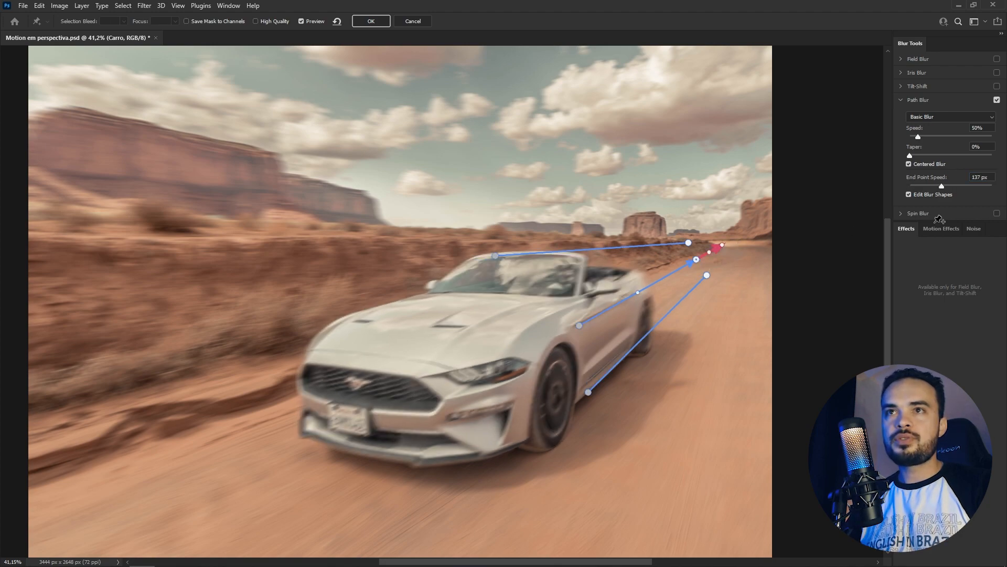
pyautogui.write('200')
pyautogui.press('Return')
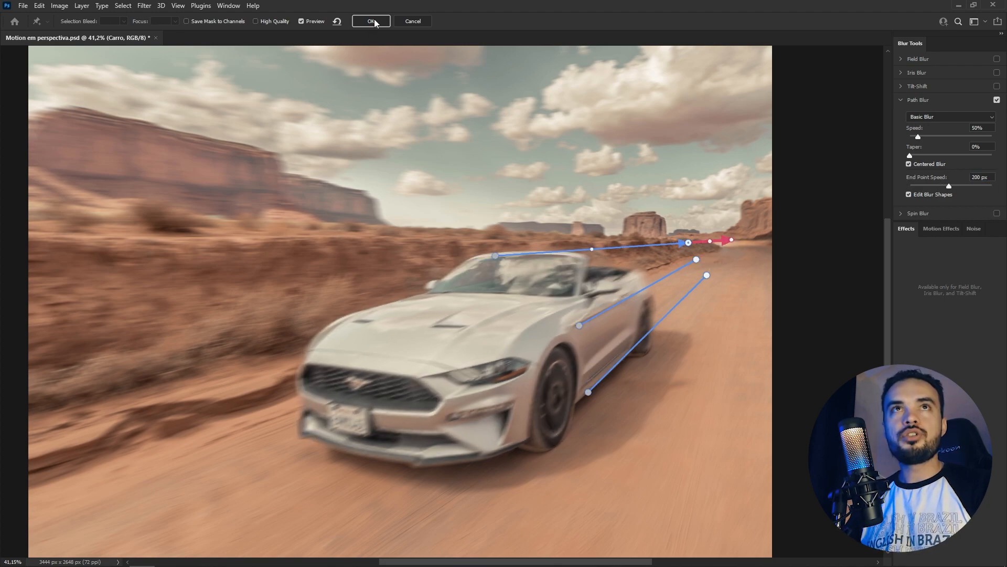
# Apply the car's Path Blur and add a Levels adjustment layer with input levels 20, 0.94 and 245
pyautogui.click(371, 21)
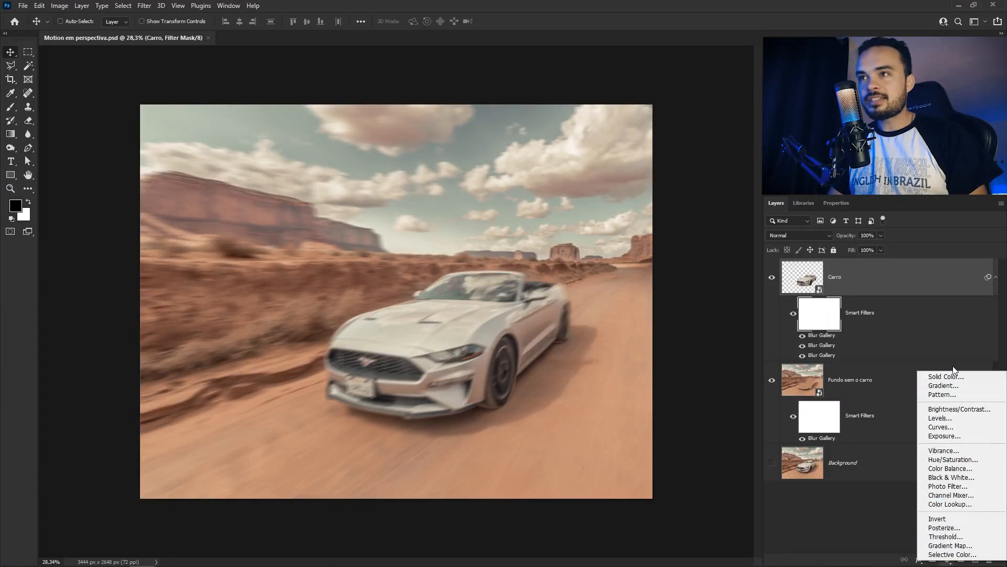
pyautogui.click(941, 418)
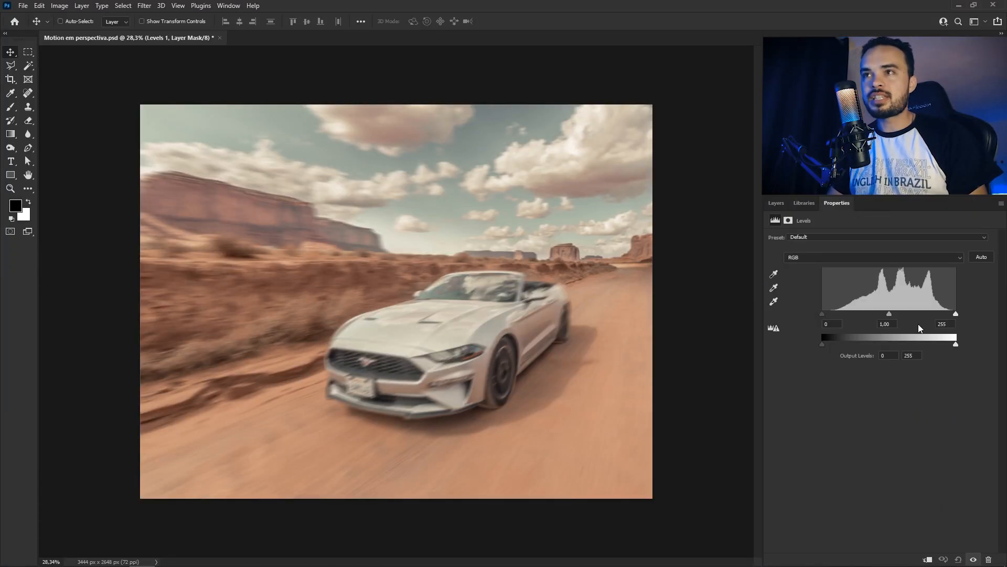
pyautogui.moveTo(956, 314); pyautogui.dragTo(951, 314)
pyautogui.moveTo(822, 314); pyautogui.dragTo(833, 316)
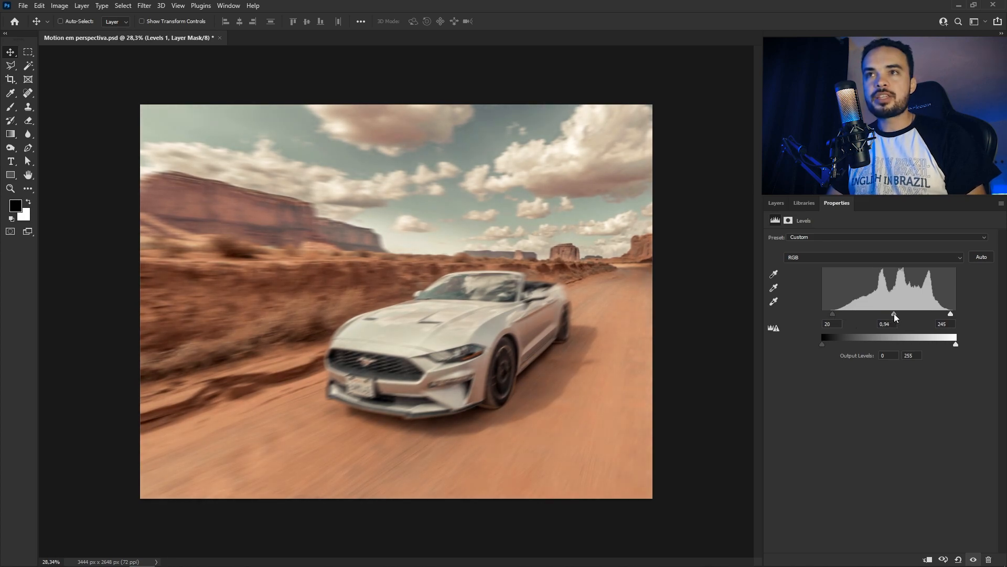
pyautogui.click(775, 204)
# Add a Curves adjustment layer with a gentle S-curve: anchored midtones, slightly raised highlights, and a shadow point at input 65, output 58
pyautogui.click(947, 559)
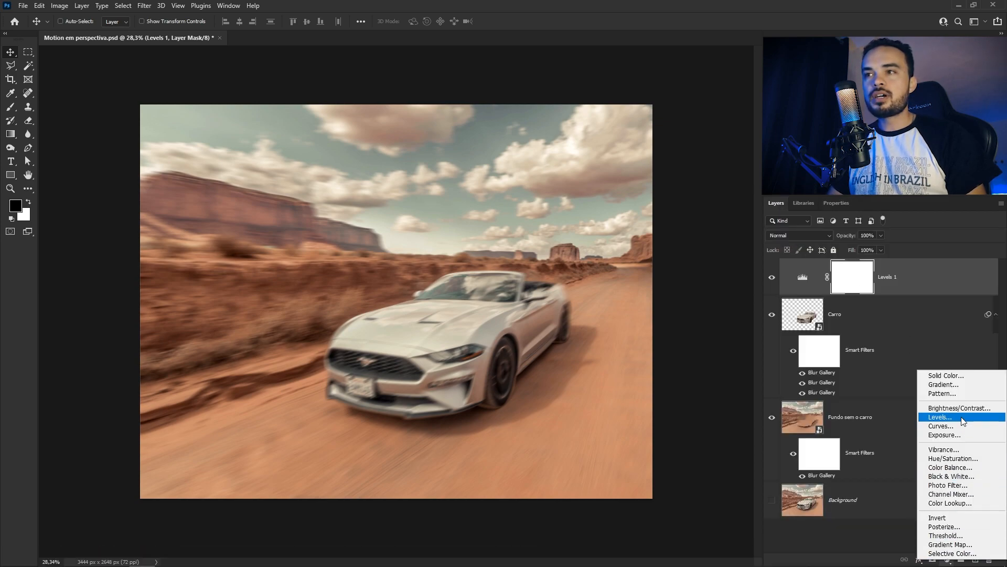
pyautogui.click(950, 426)
pyautogui.click(892, 329)
pyautogui.moveTo(930, 287); pyautogui.dragTo(925, 290)
pyautogui.moveTo(864, 364); pyautogui.dragTo(859, 366)
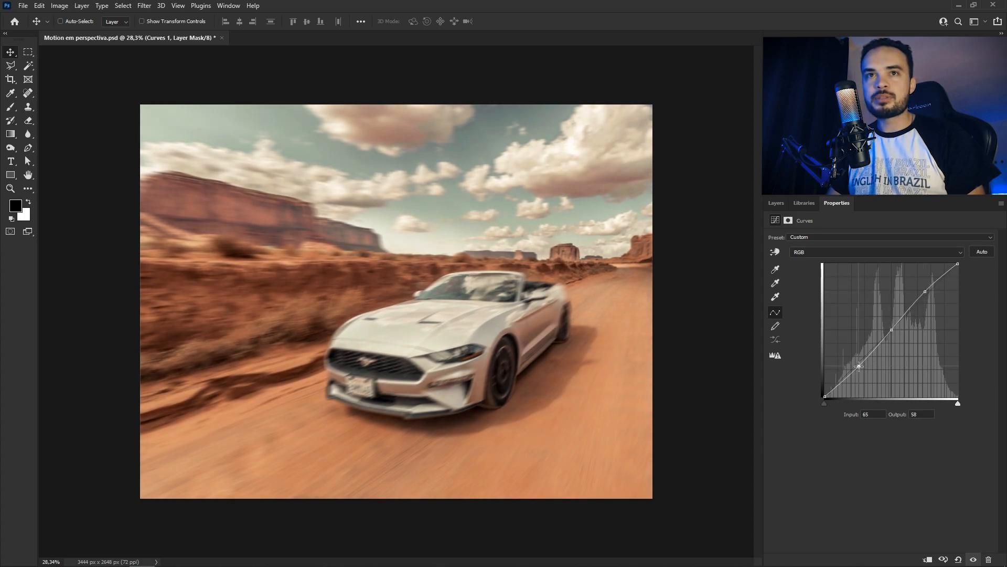
pyautogui.click(776, 203)
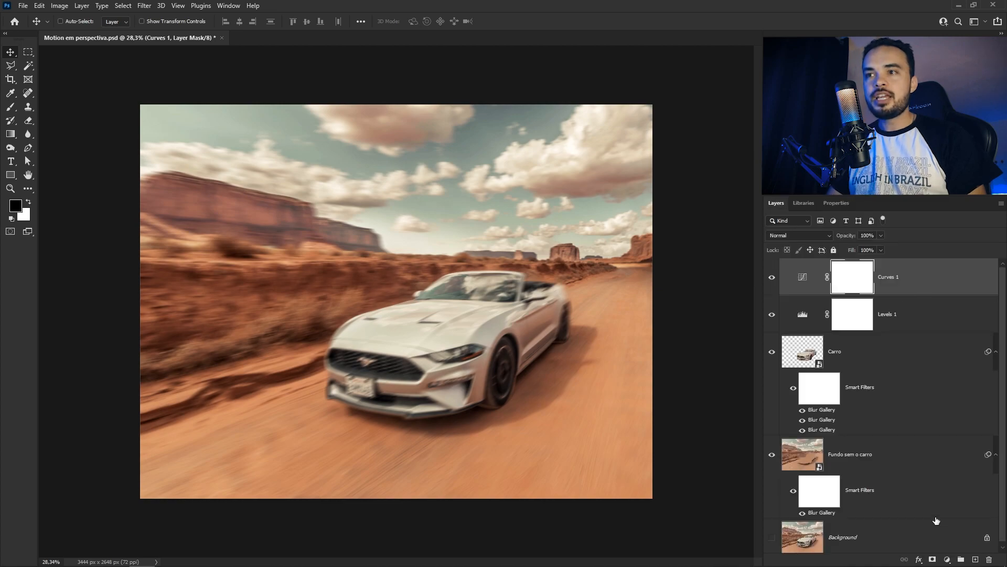
# Add a Color Lookup adjustment layer using the Crisp_Warm.look 3D LUT and set its opacity to 70%
pyautogui.click(950, 559)
pyautogui.click(950, 504)
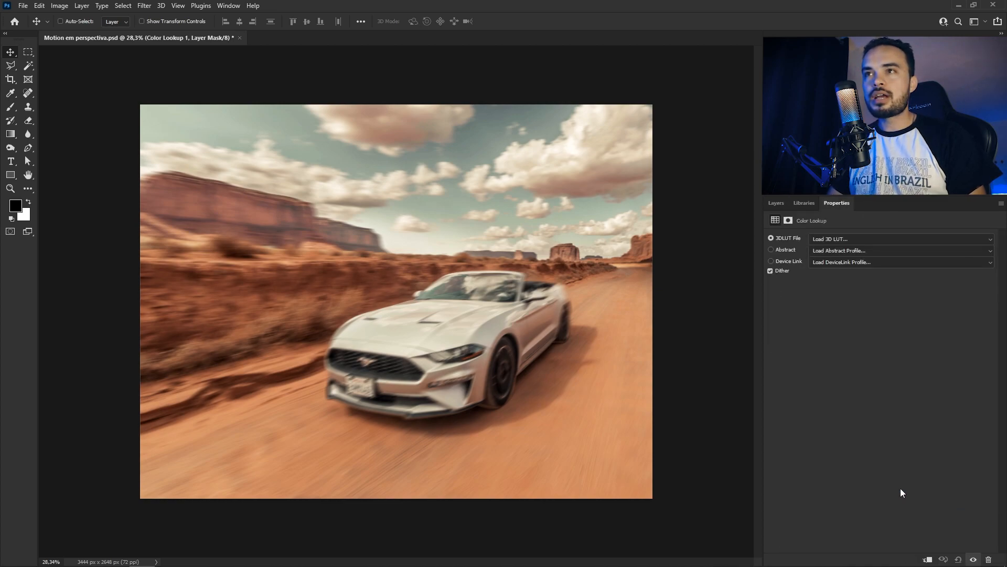
pyautogui.click(840, 239)
pyautogui.click(844, 322)
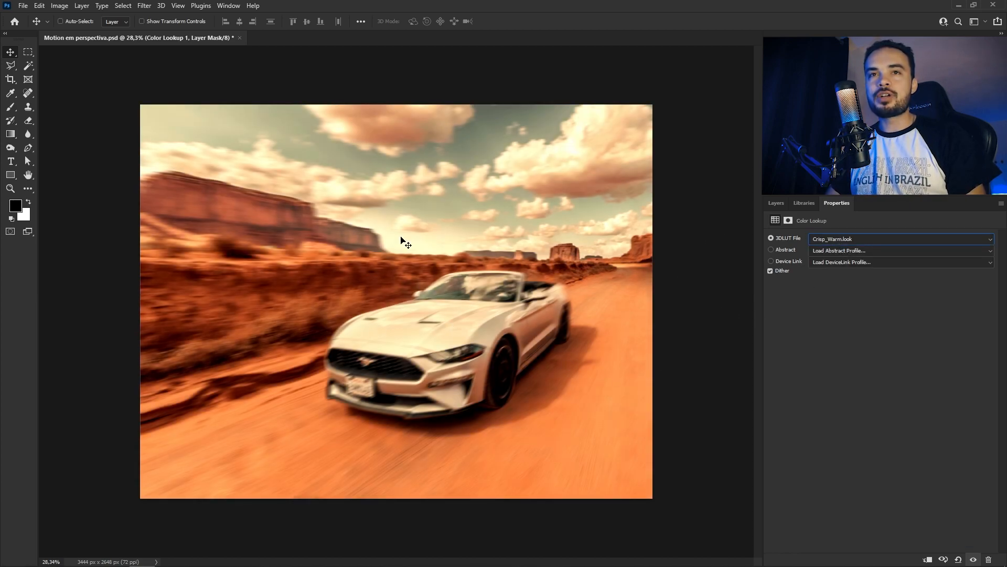
pyautogui.click(774, 204)
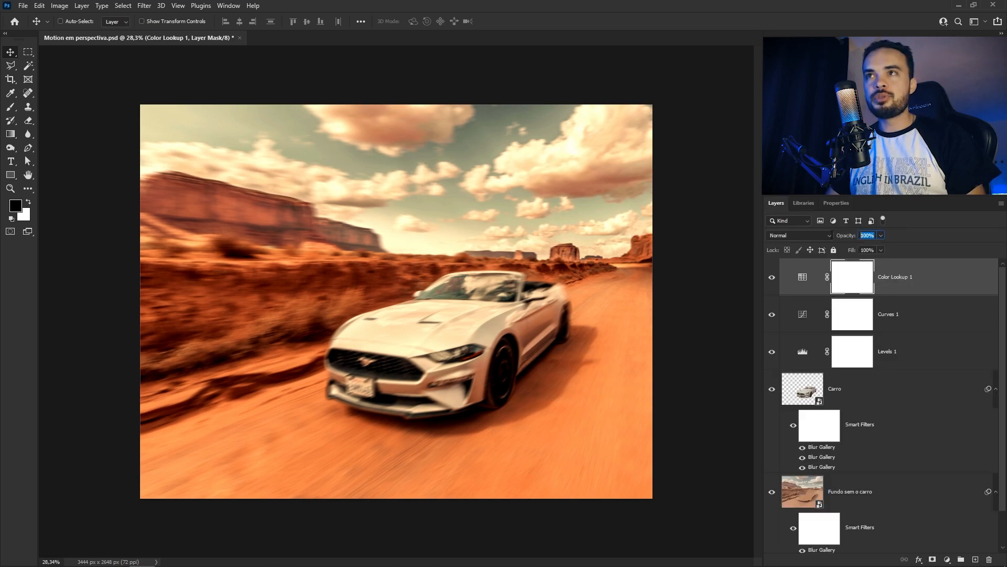
pyautogui.write('70')
pyautogui.press('Return')
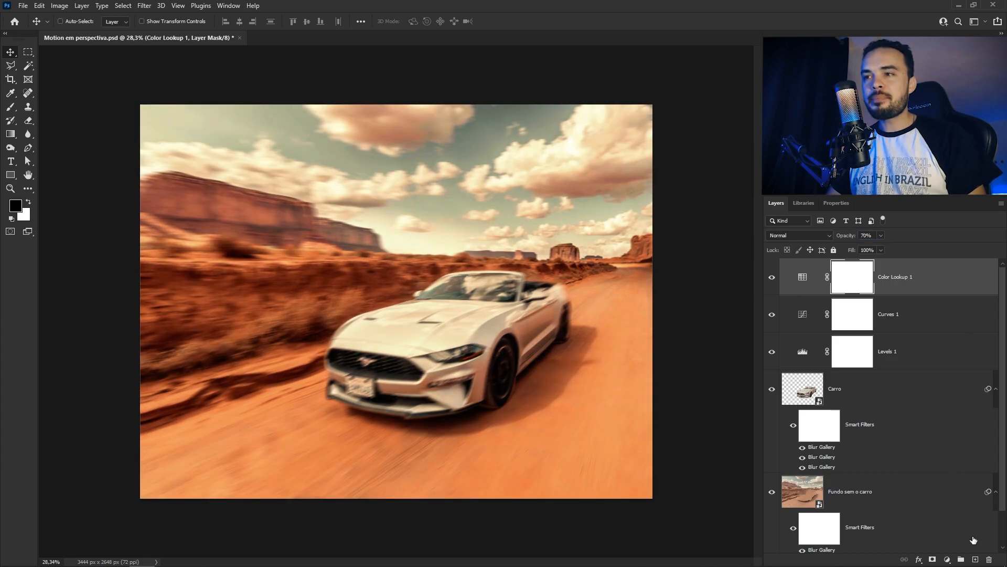
# Create a new layer at the top of the stack and stamp all visible layers into it
pyautogui.click(975, 559)
pyautogui.press('x')
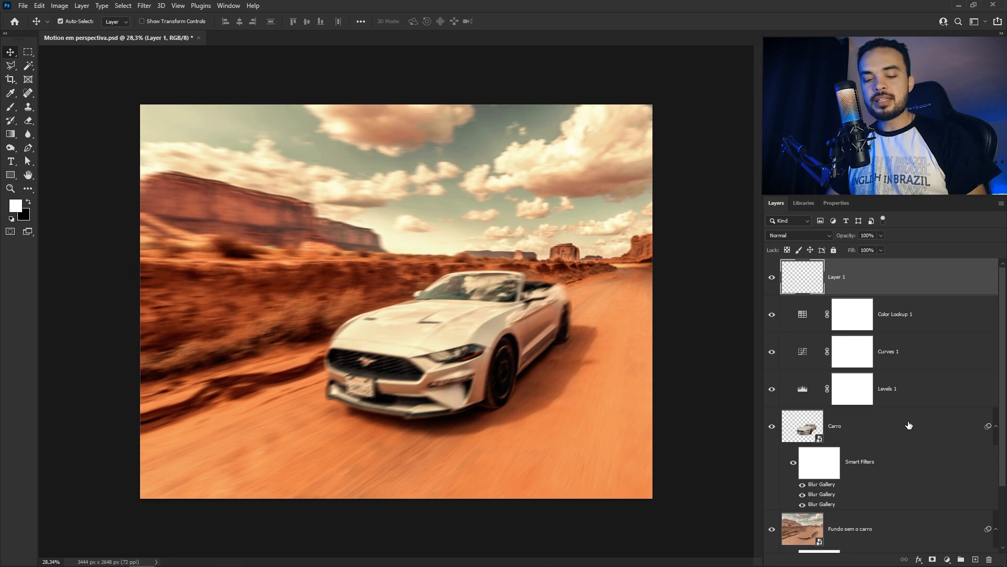
pyautogui.hotkey('ctrl', 'shift', 'alt', 'e')
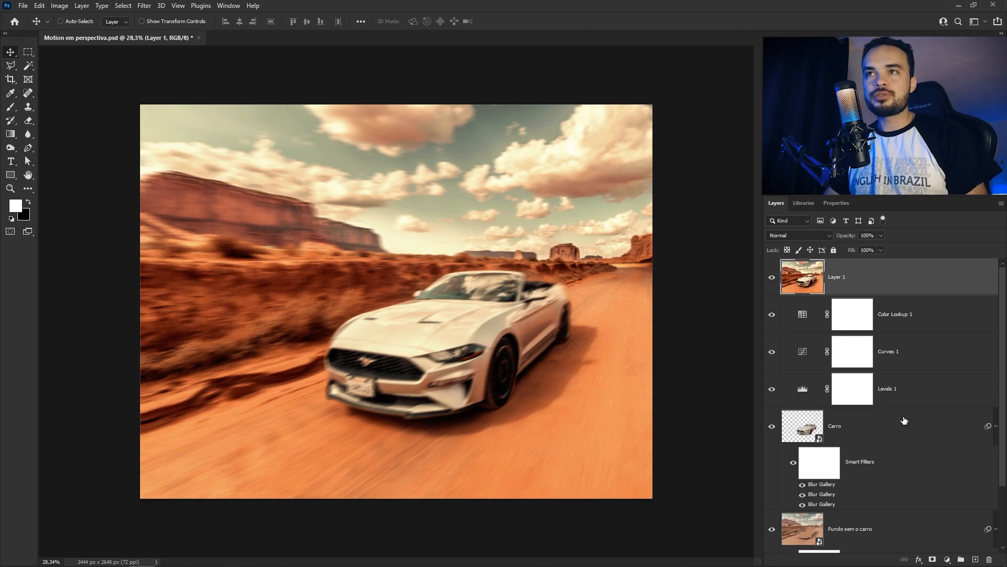
# Start the Camera Raw Filter on the merged layer and raise the sharpening to about 64 while previewing at 100%
pyautogui.click(142, 6)
pyautogui.click(169, 85)
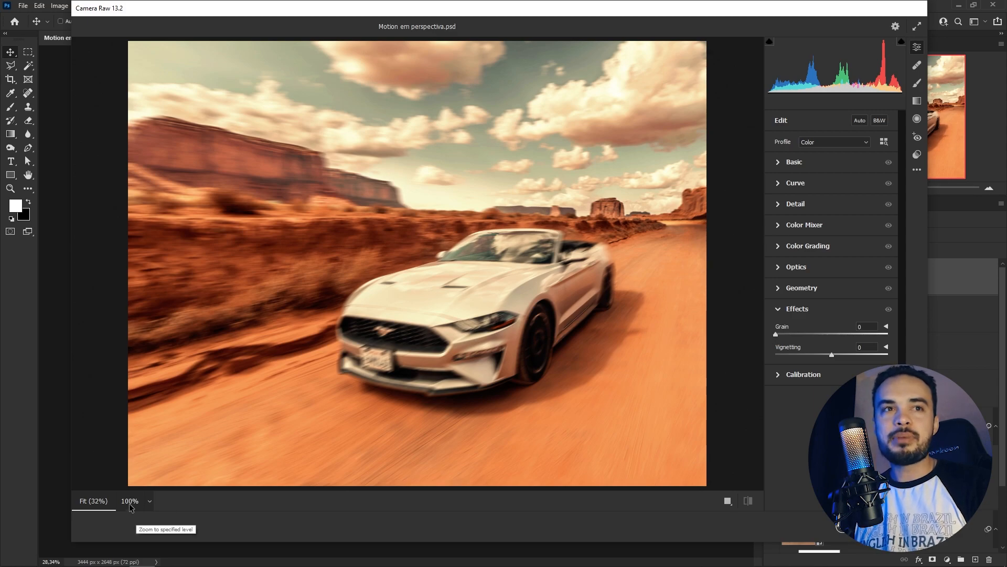
pyautogui.click(130, 505)
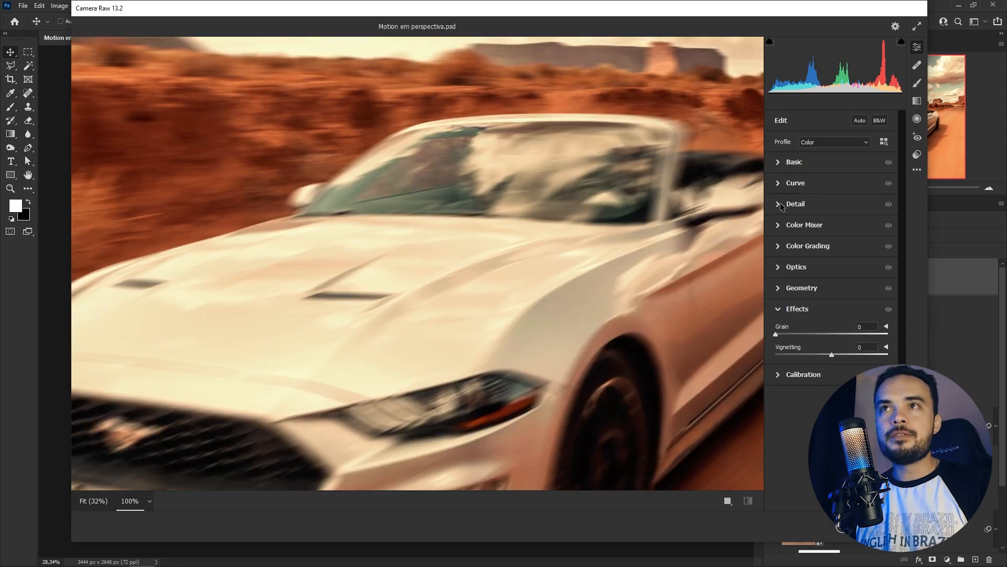
pyautogui.click(803, 205)
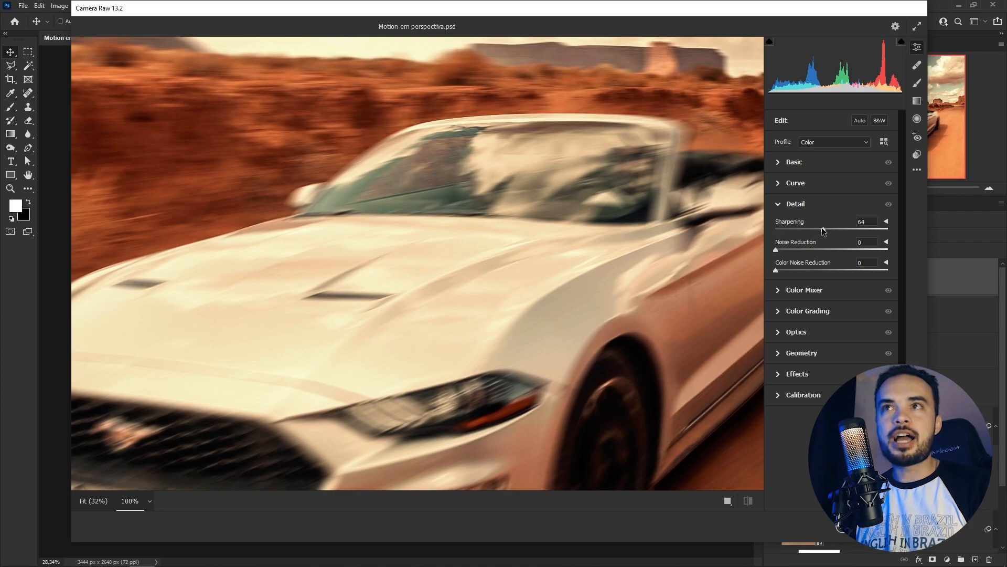
# Set Grain to 36 and Vignetting to -40 in the Camera Raw effects, and apply the filter
pyautogui.click(790, 378)
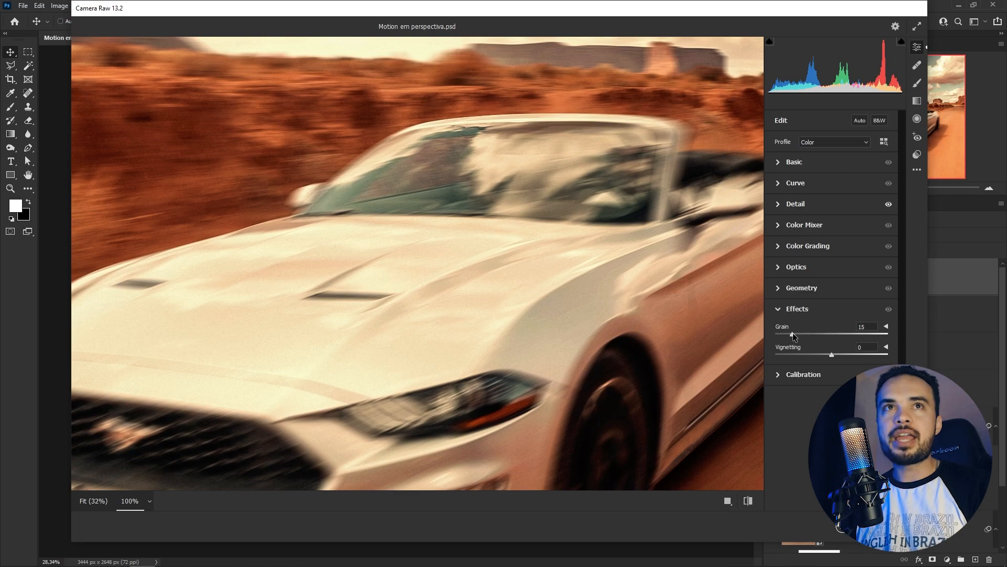
pyautogui.moveTo(269, 288); pyautogui.dragTo(610, 129)
pyautogui.moveTo(428, 186); pyautogui.dragTo(442, 266)
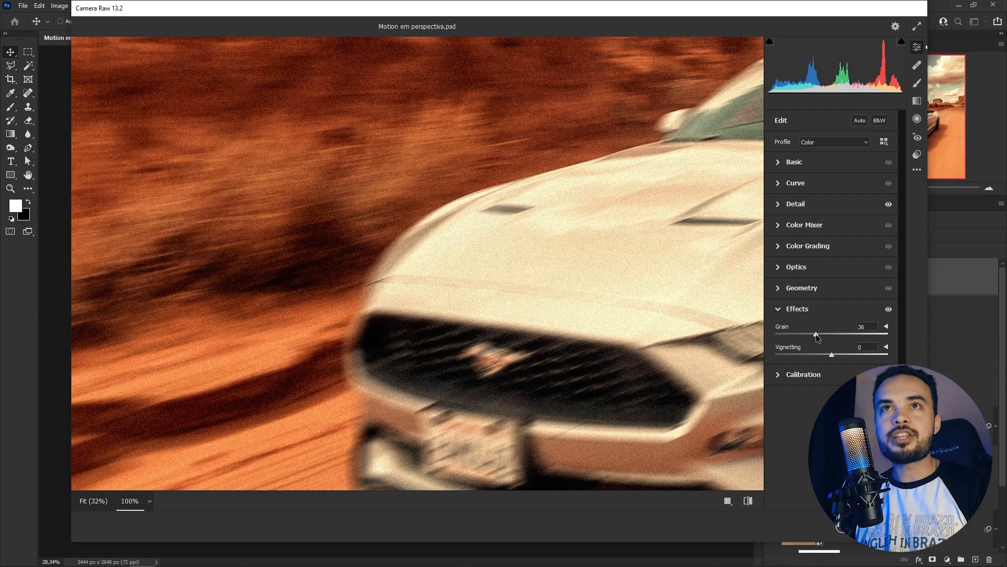
pyautogui.moveTo(529, 349); pyautogui.dragTo(453, 349)
pyautogui.click(84, 501)
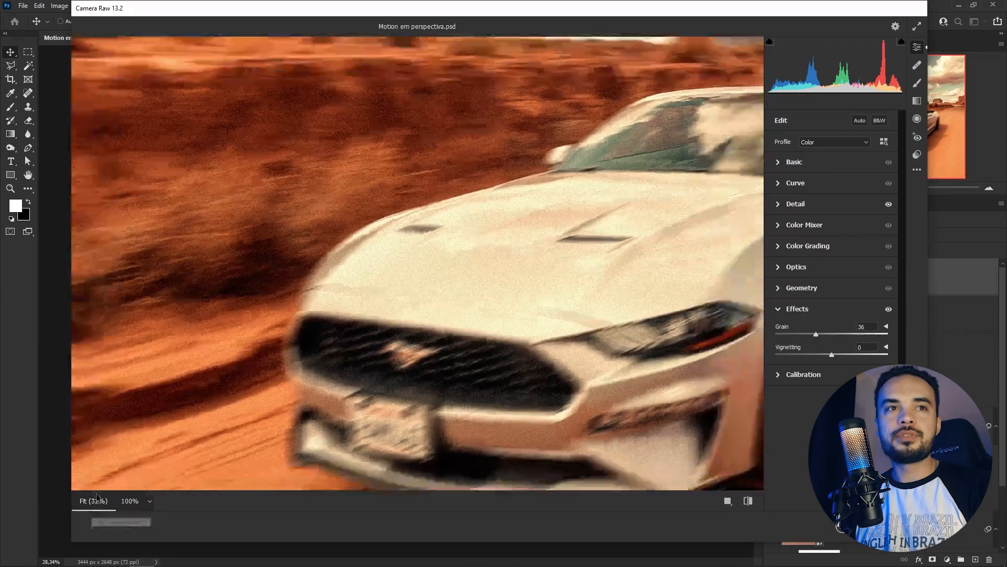
pyautogui.moveTo(831, 355); pyautogui.dragTo(811, 375)
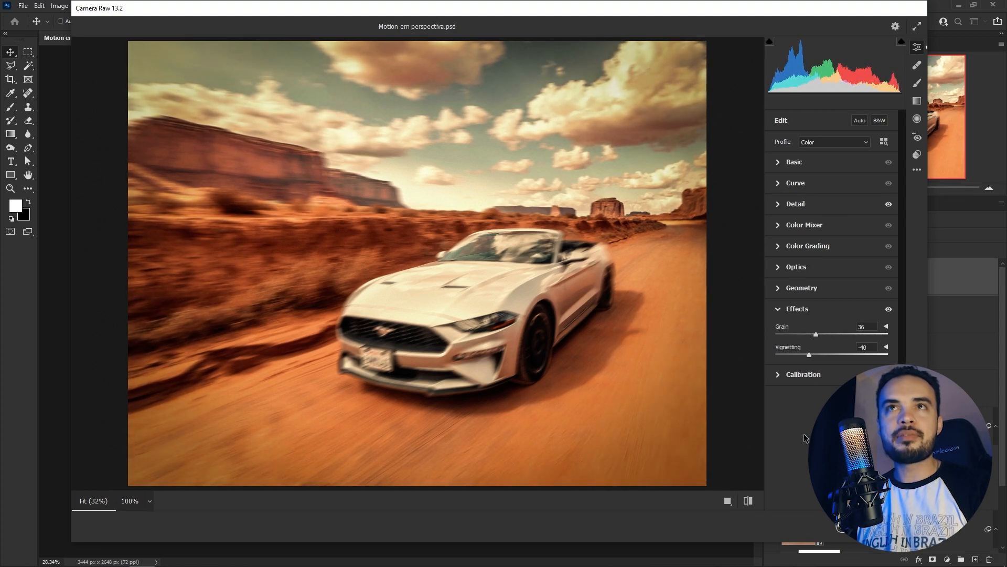
pyautogui.click(898, 526)
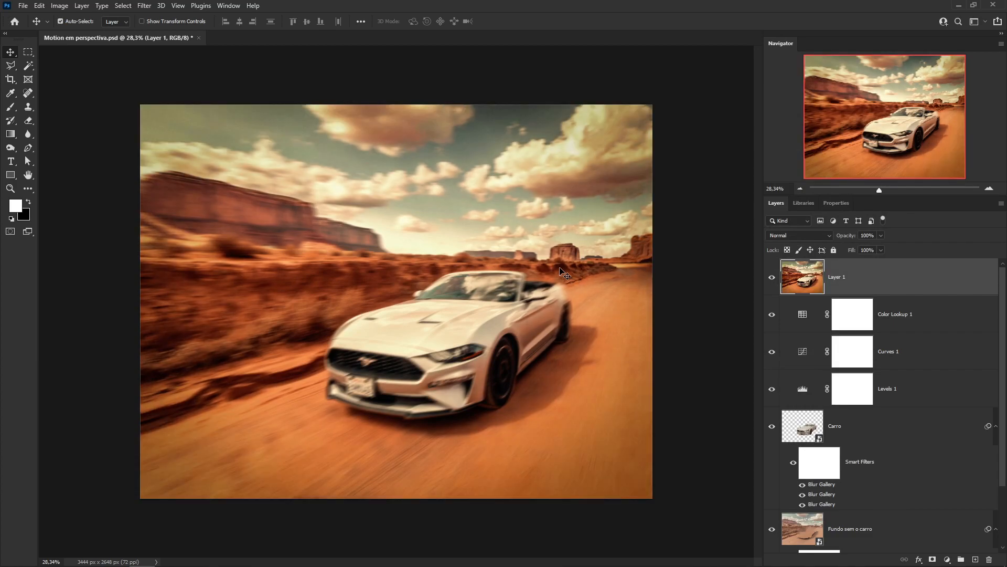
# Fit the whole image to the window and save the document
pyautogui.hotkey('ctrl', '0')
pyautogui.hotkey('ctrl', 's')
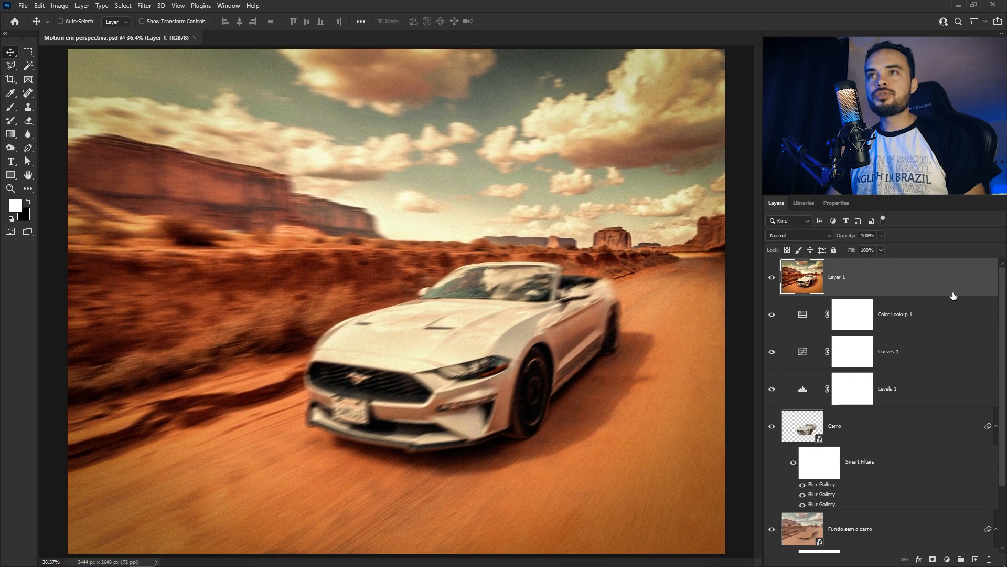
# Compare the original photo with the finished composite by repeatedly isolating the Background layer and restoring all other layers
pyautogui.scroll(-2, 944, 322)
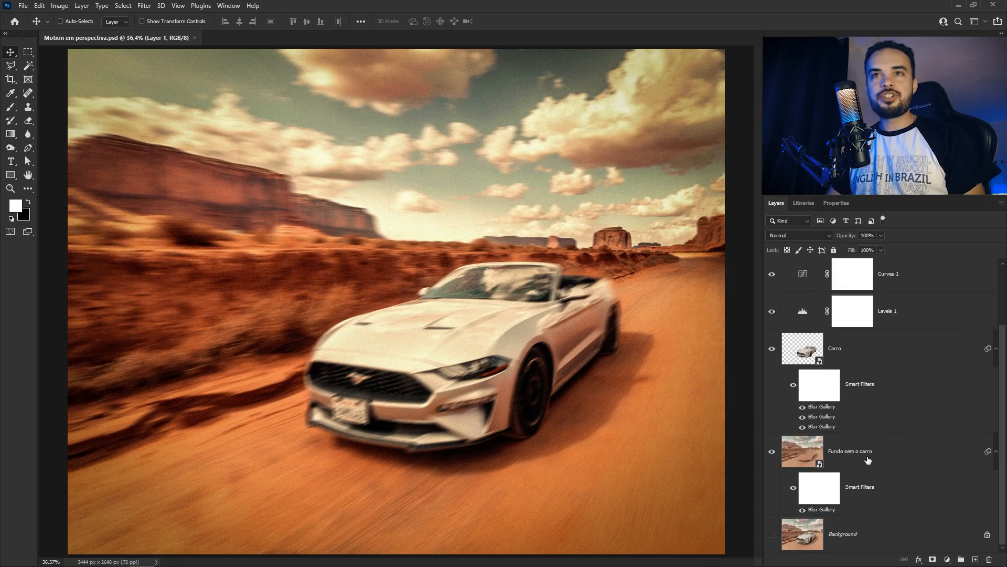
pyautogui.keyDown('alt'); pyautogui.click(772, 536); pyautogui.keyUp('alt')
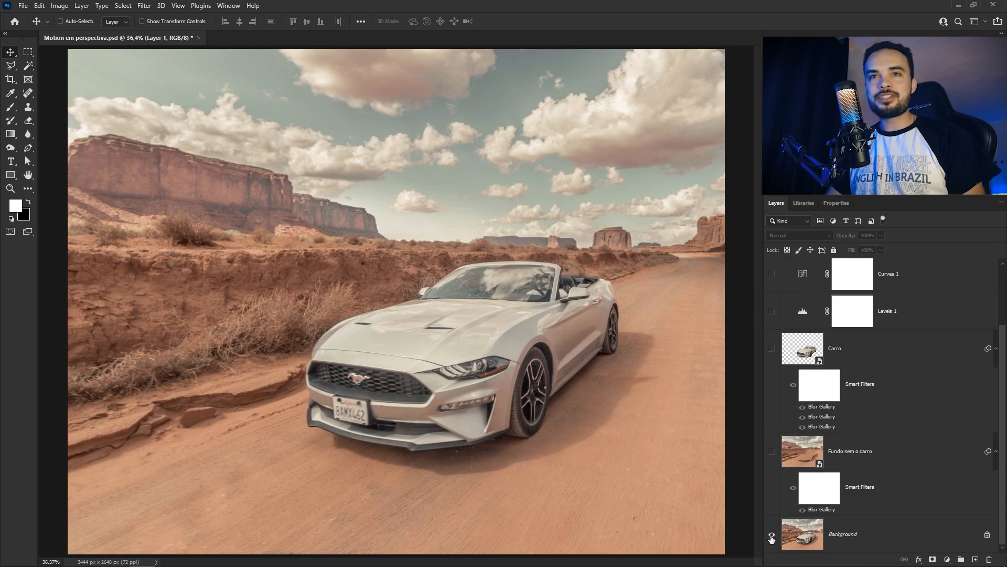
pyautogui.keyDown('alt'); pyautogui.click(772, 536); pyautogui.keyUp('alt')
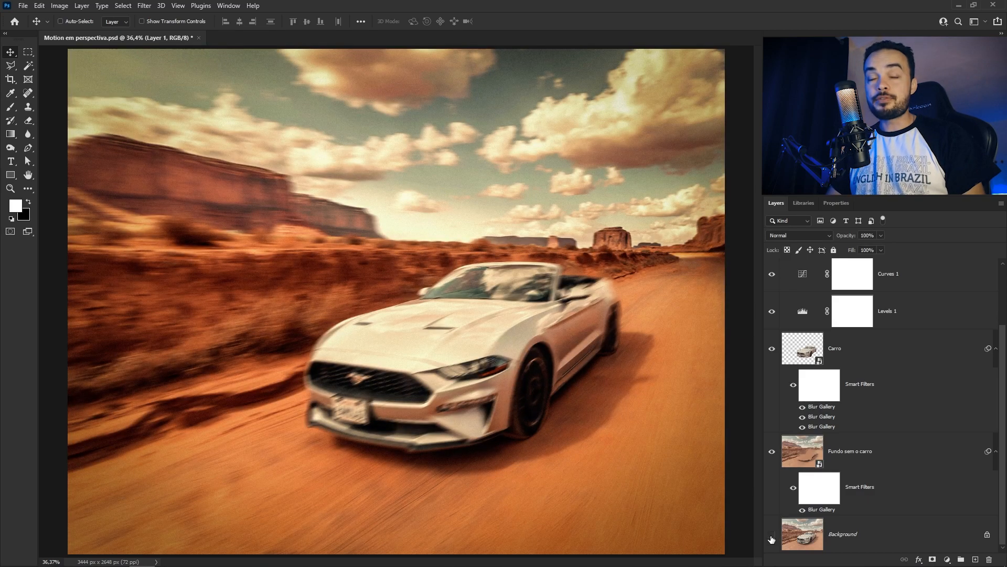
pyautogui.keyDown('alt'); pyautogui.click(772, 536); pyautogui.keyUp('alt')
pyautogui.keyDown('alt'); pyautogui.click(771, 536); pyautogui.keyUp('alt')
pyautogui.keyDown('alt'); pyautogui.click(771, 536); pyautogui.keyUp('alt')
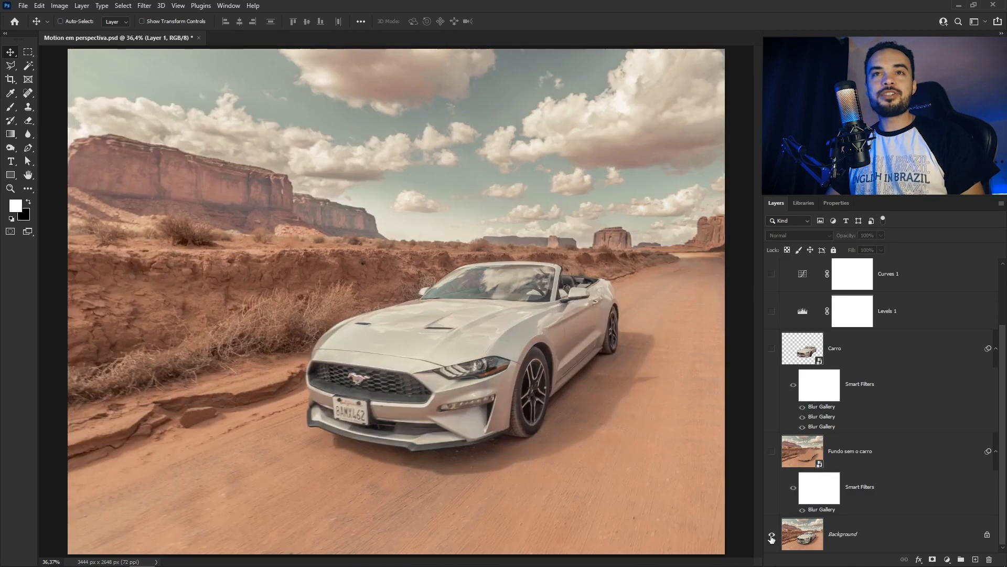
pyautogui.keyDown('alt'); pyautogui.click(772, 536); pyautogui.keyUp('alt')
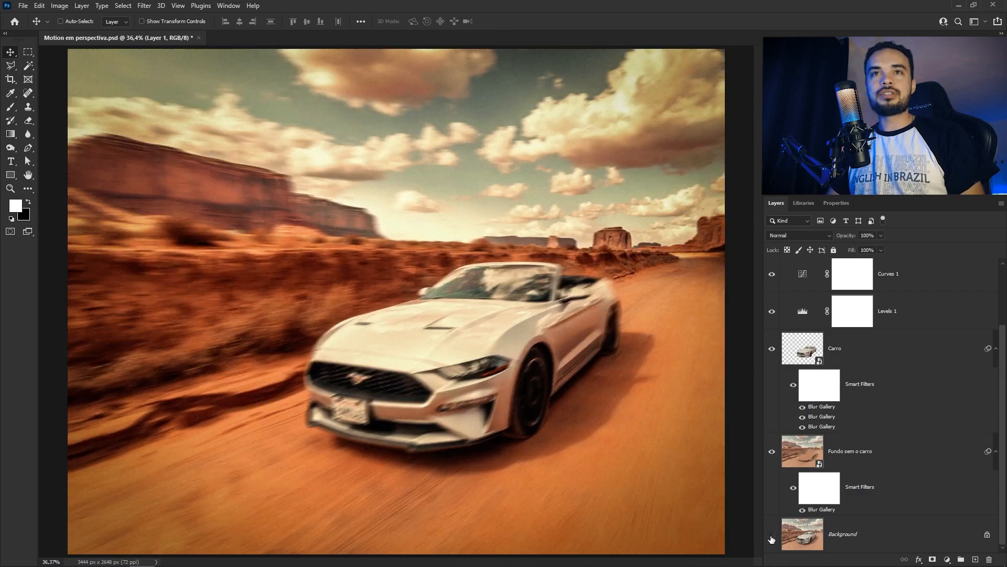